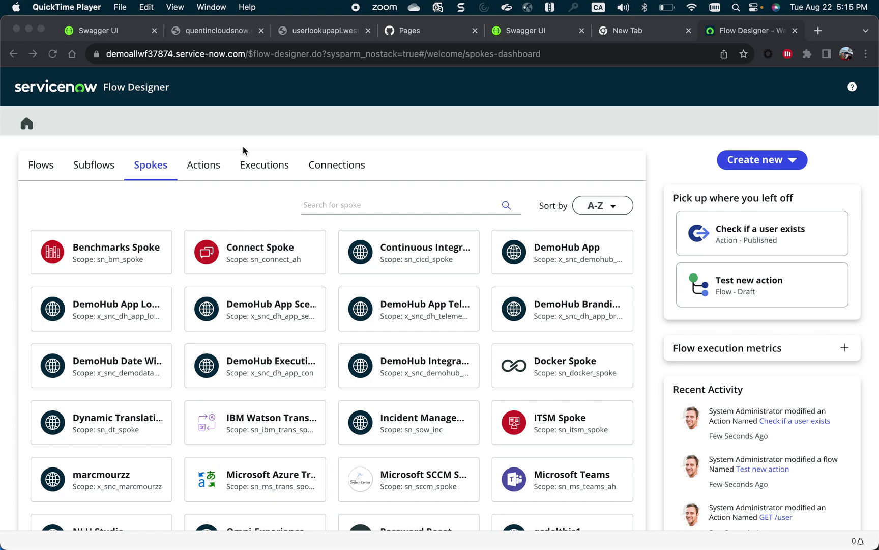
Switch from the Spokes dashboard to the Swagger UI page for the User Checker API.
left_click(129, 35)
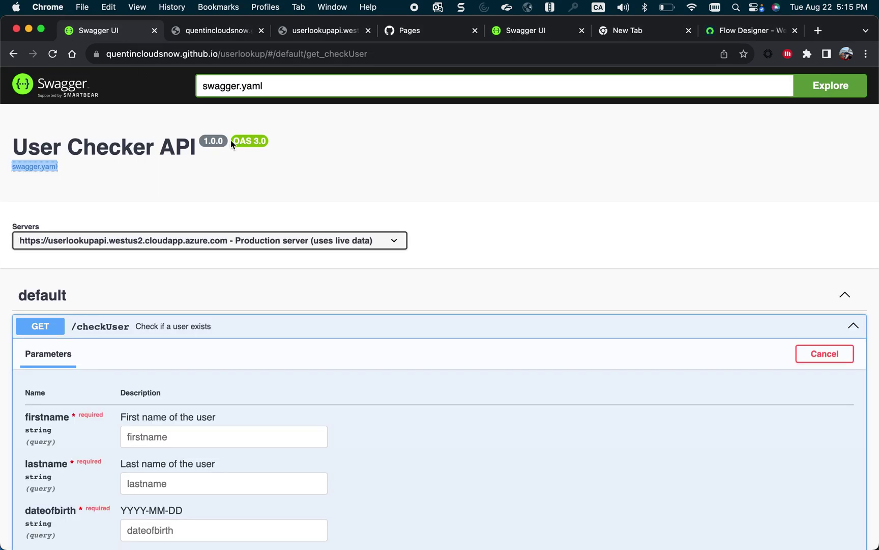
Expand GET /checkUser and point out its firstname, lastname and dateofbirth parameters.
left_click_drag(233, 143, 257, 144)
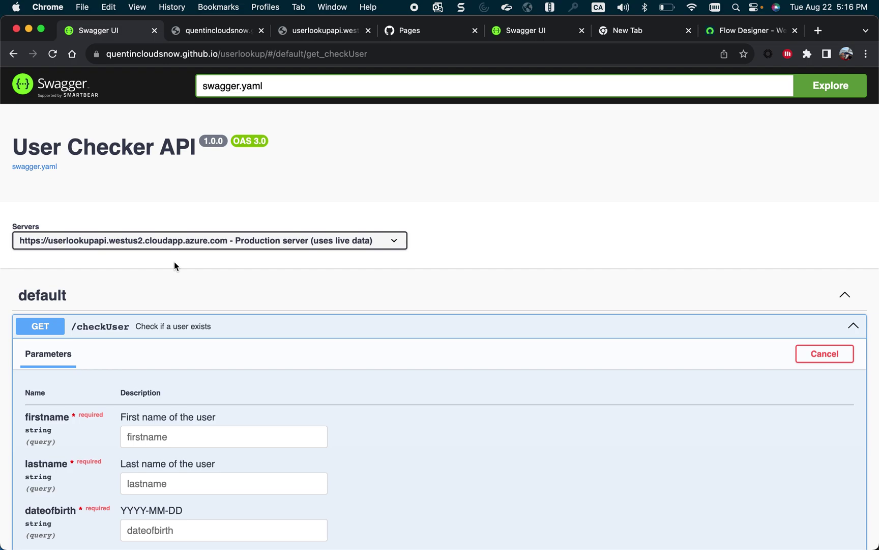
scroll(174, 261, "down", 3)
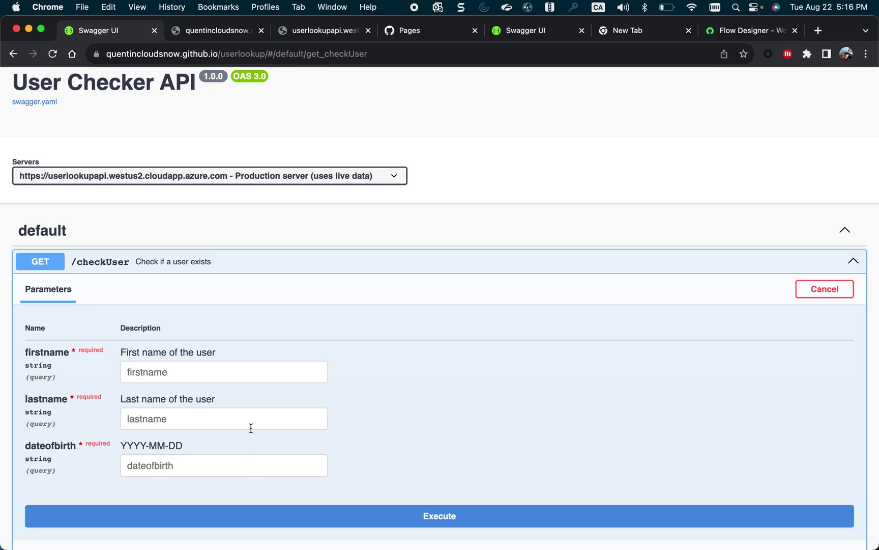
left_click(168, 377)
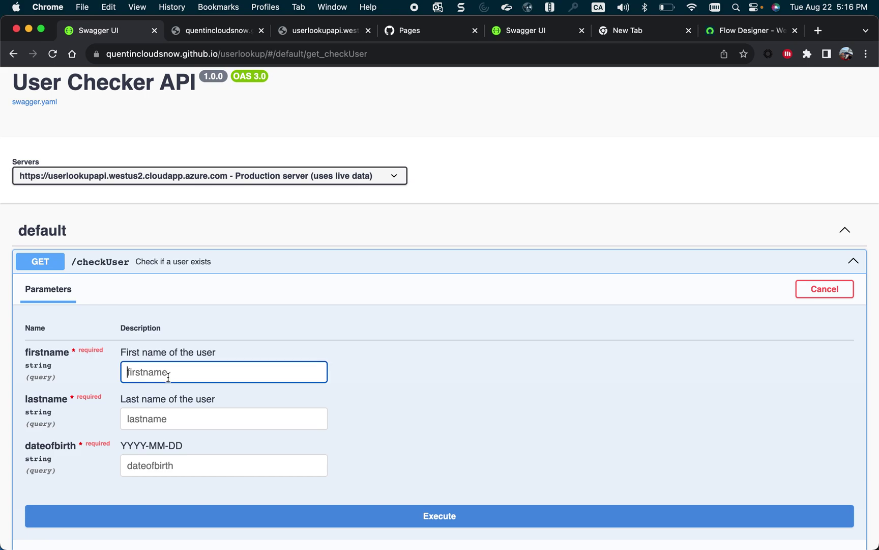
left_click(168, 427)
left_click(171, 465)
Highlight the 'User exists' and 'User does not exist' example responses, then view the live result.
scroll(170, 469, "down", 5)
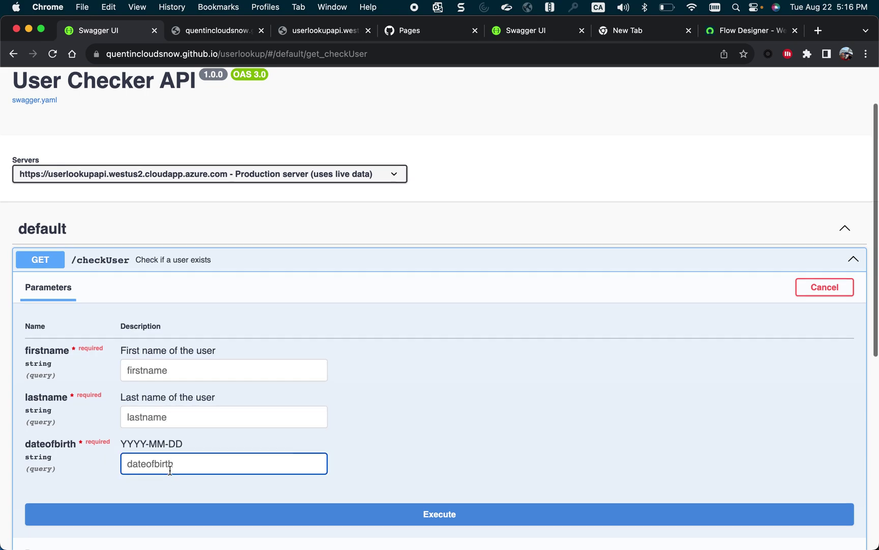
scroll(170, 470, "down", 5)
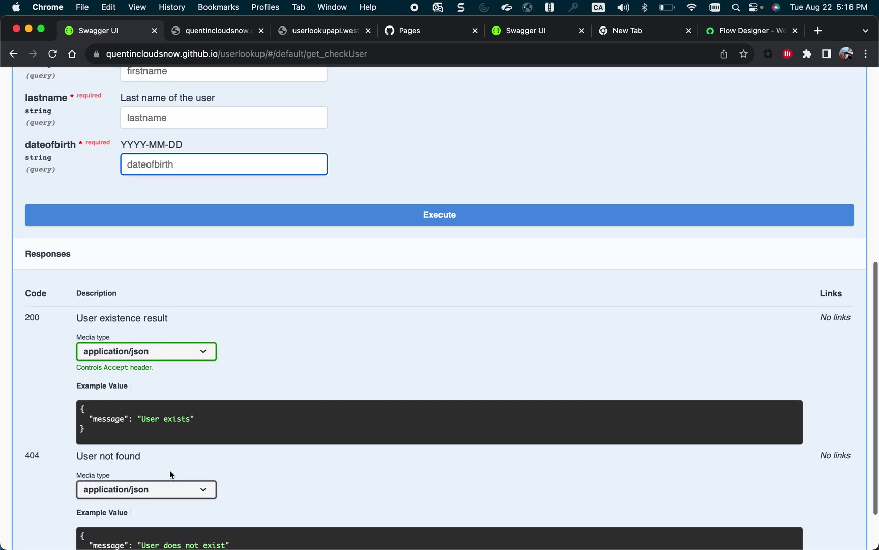
left_click(101, 410)
scroll(99, 397, "down", 2)
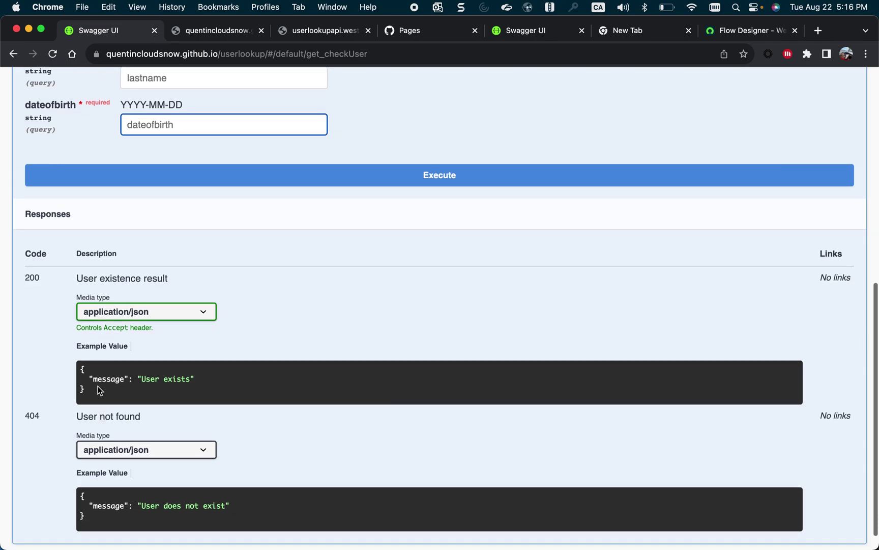
triple_click(85, 377)
left_click(145, 392)
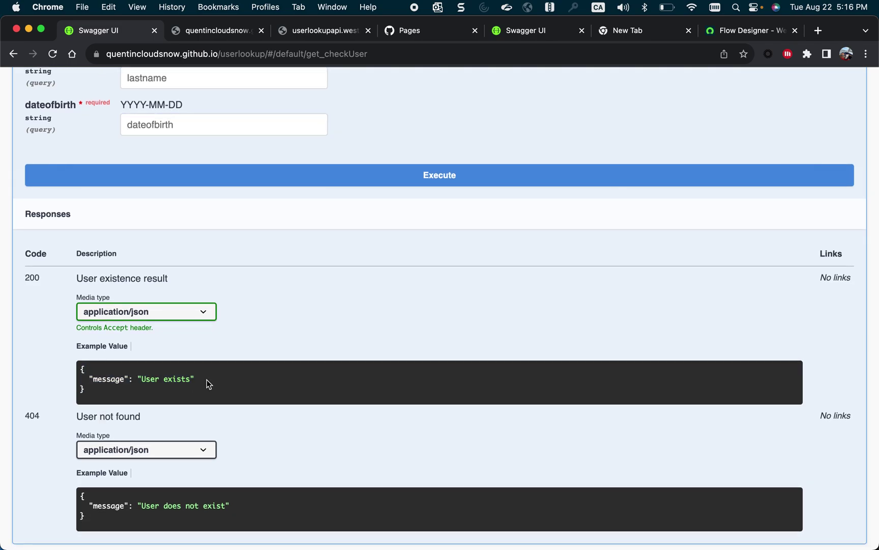
left_click_drag(206, 379, 97, 374)
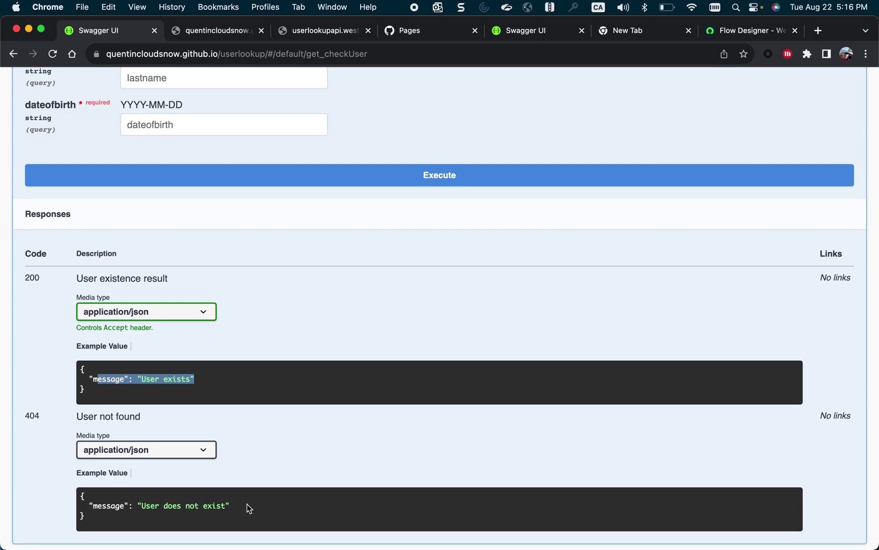
left_click_drag(247, 506, 144, 503)
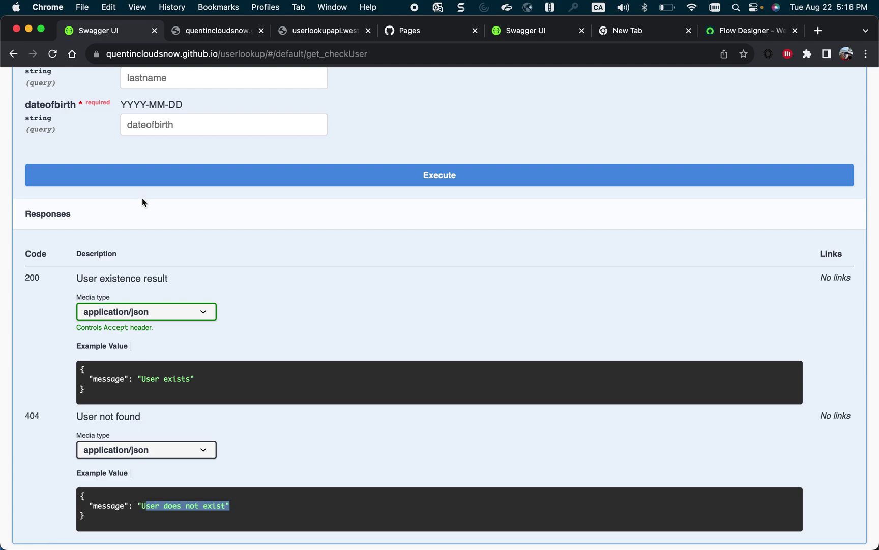
left_click(199, 30)
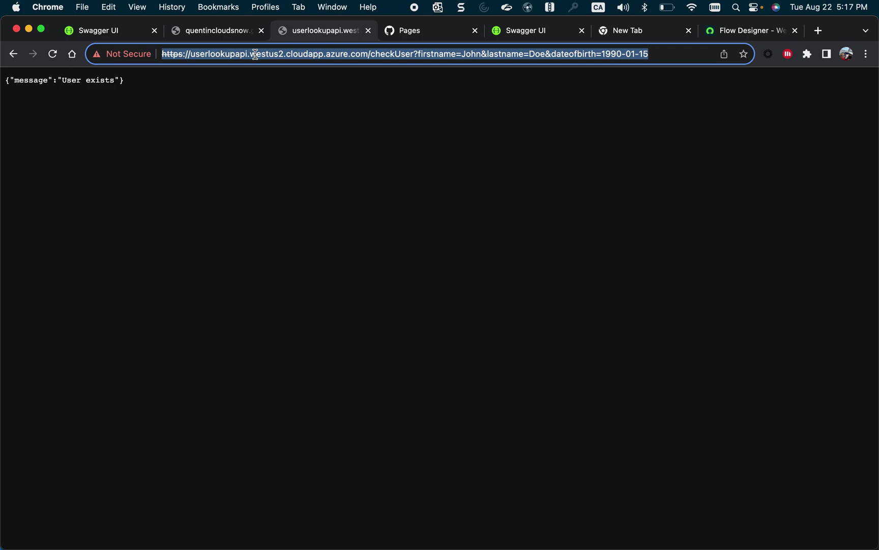
Change the request's first name to tom and show it returns 'User does not exist'.
left_click(481, 56)
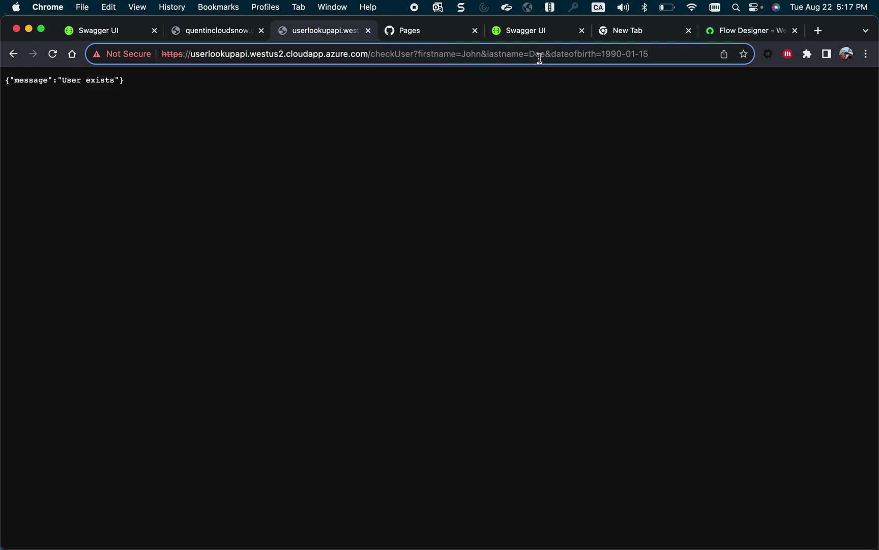
left_click(661, 57)
key("Return")
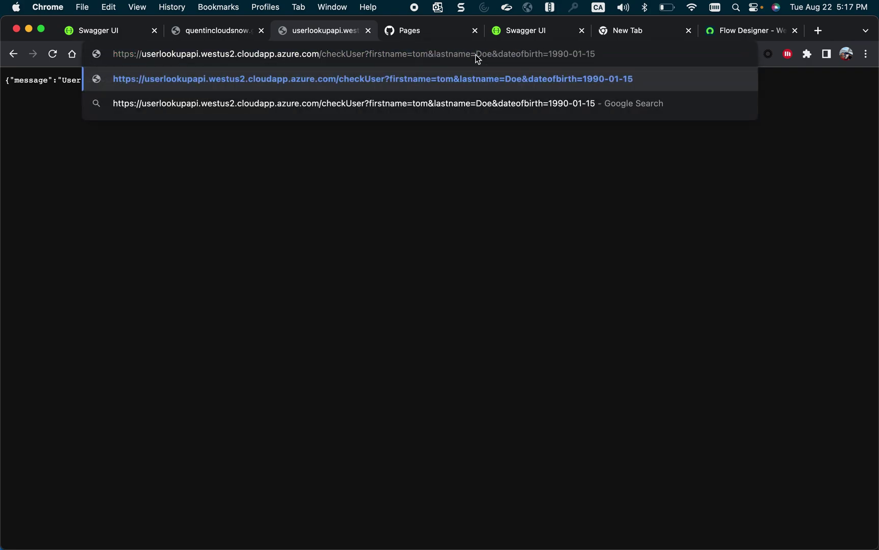
key("Return")
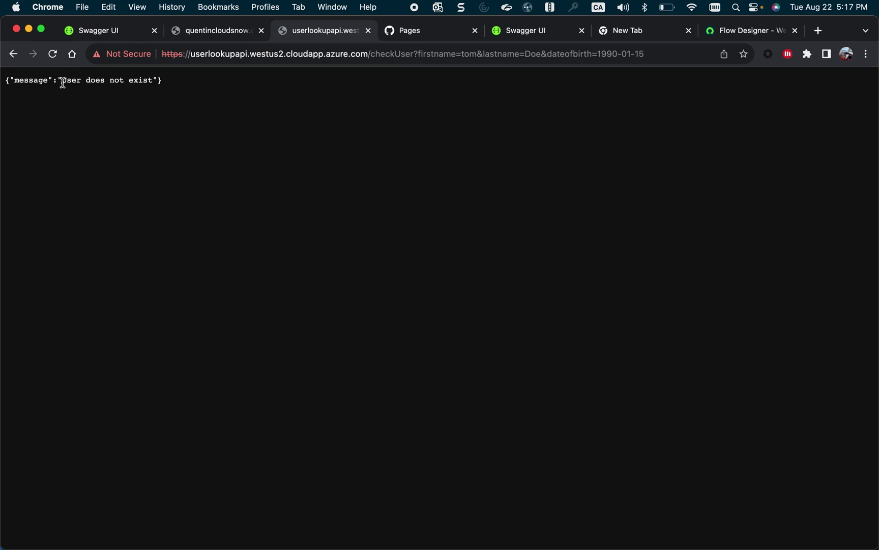
left_click_drag(62, 80, 152, 83)
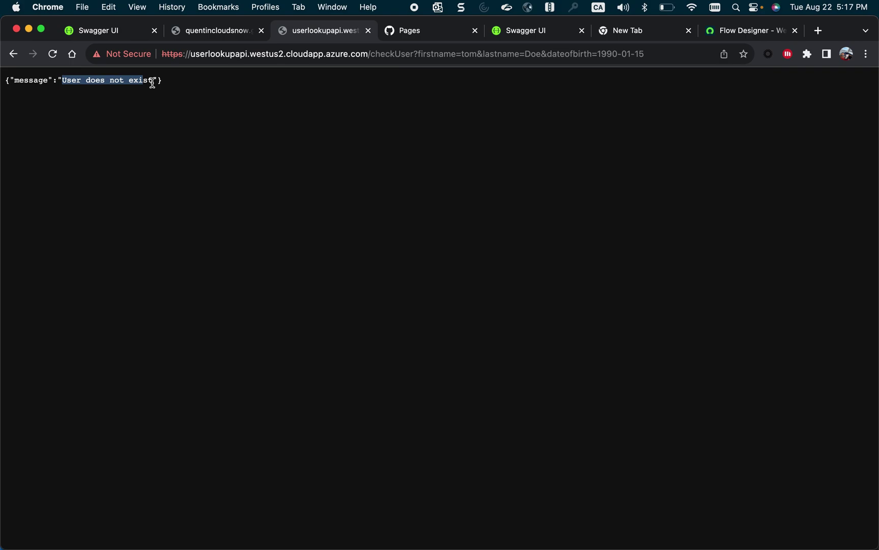
Open the swagger.yaml link in a new tab and select its URL.
left_click(117, 28)
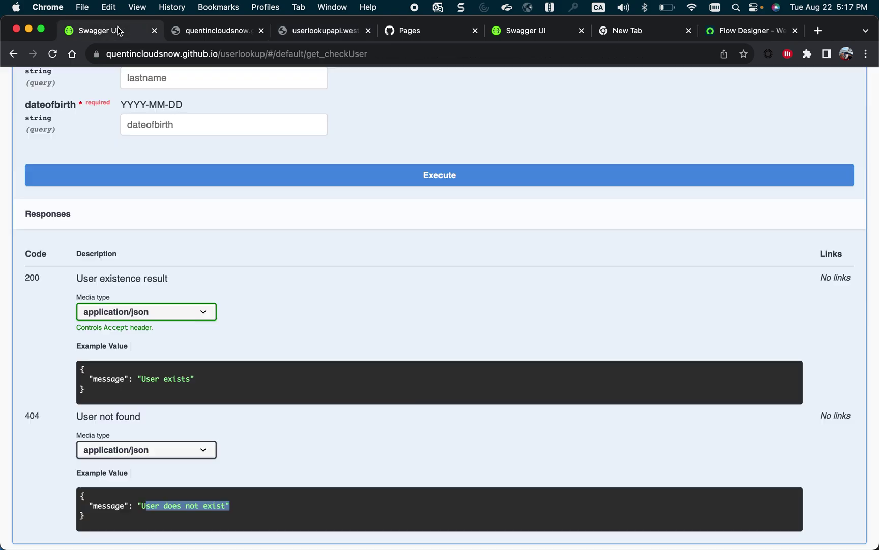
scroll(111, 196, "up", 3)
scroll(111, 196, "up", 5)
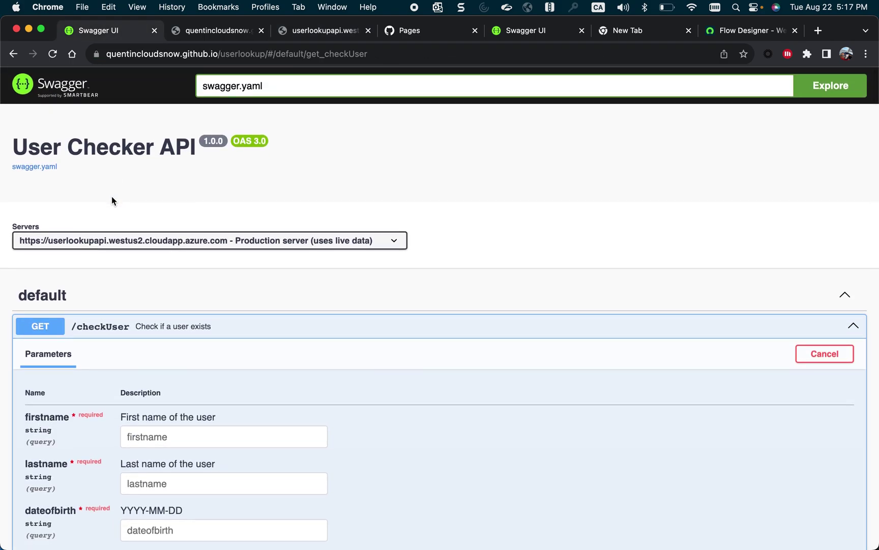
right_click(53, 172)
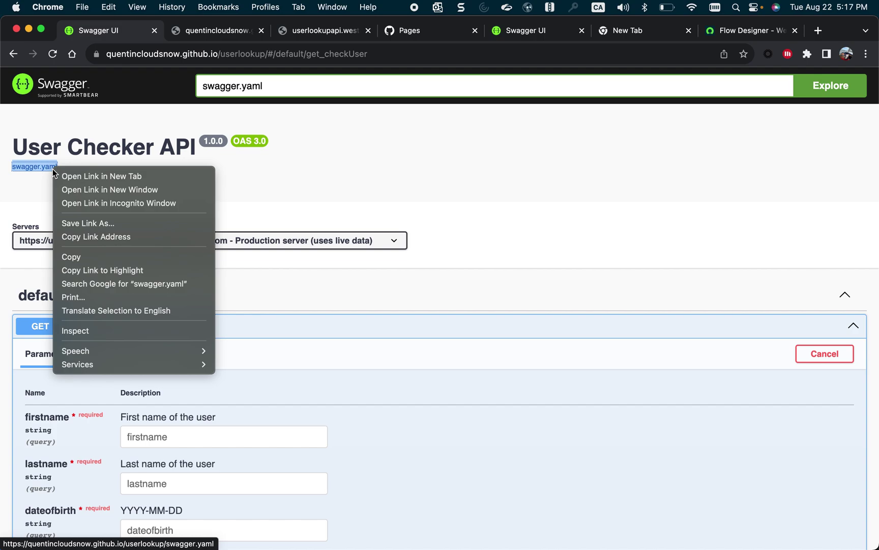
left_click(57, 178)
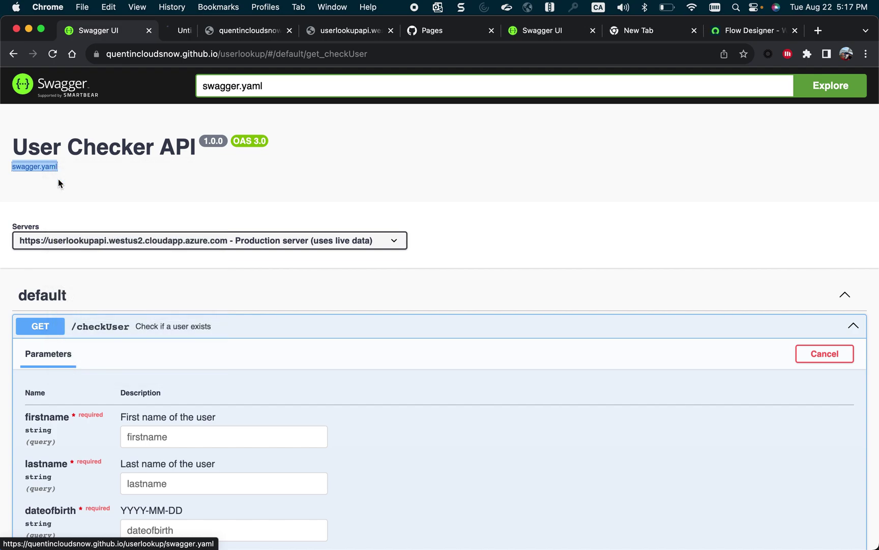
left_click(186, 32)
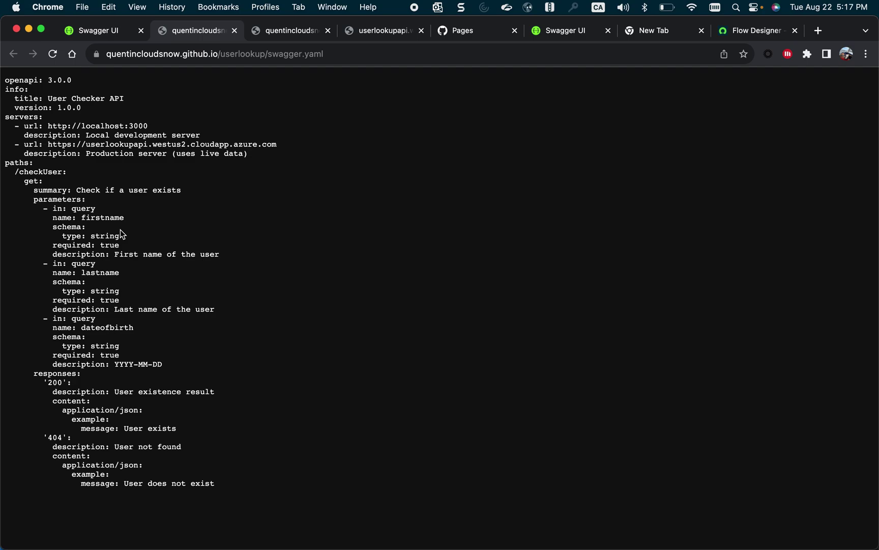
left_click(260, 51)
key("super+c")
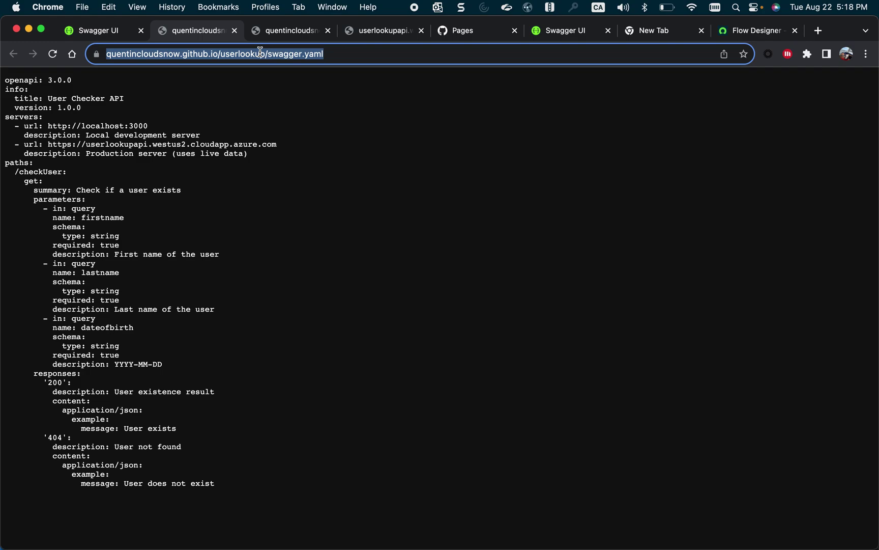
Back in Flow Designer, start creating a new spoke.
left_click(726, 31)
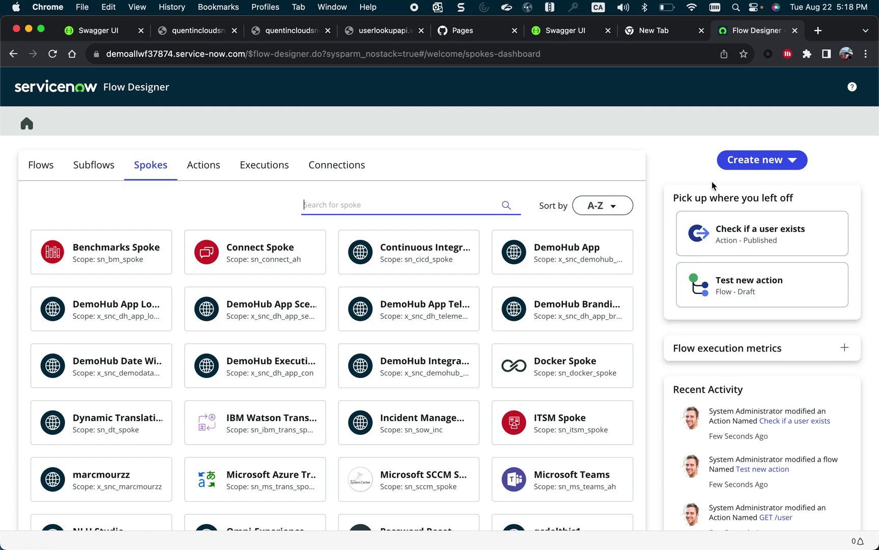
left_click(761, 166)
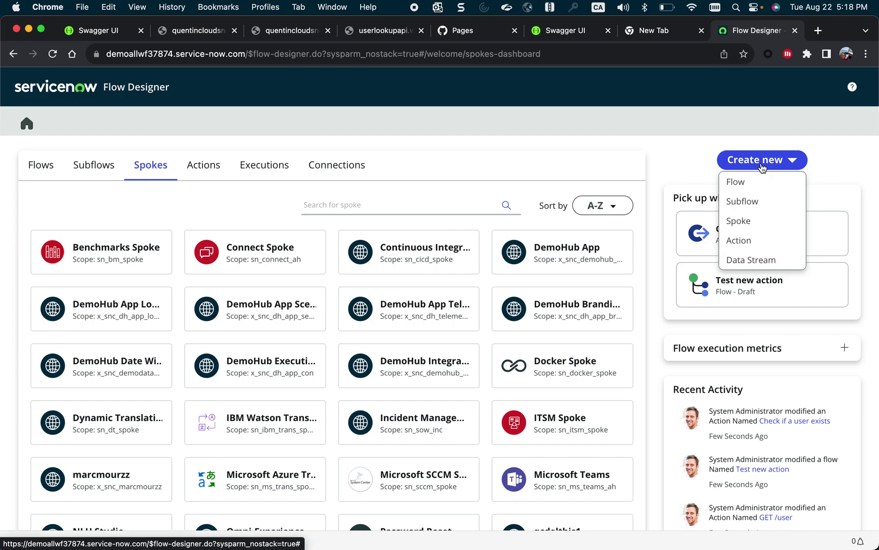
left_click(752, 227)
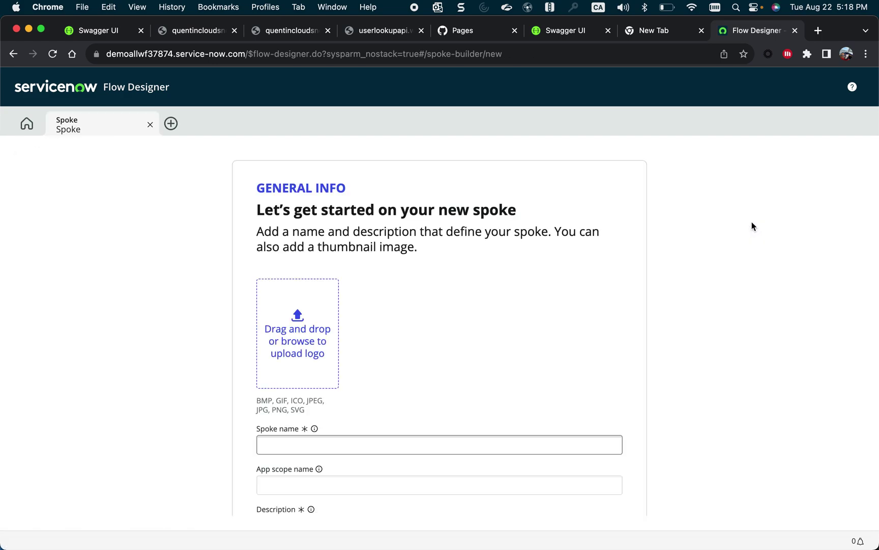
scroll(752, 227, "down", 1)
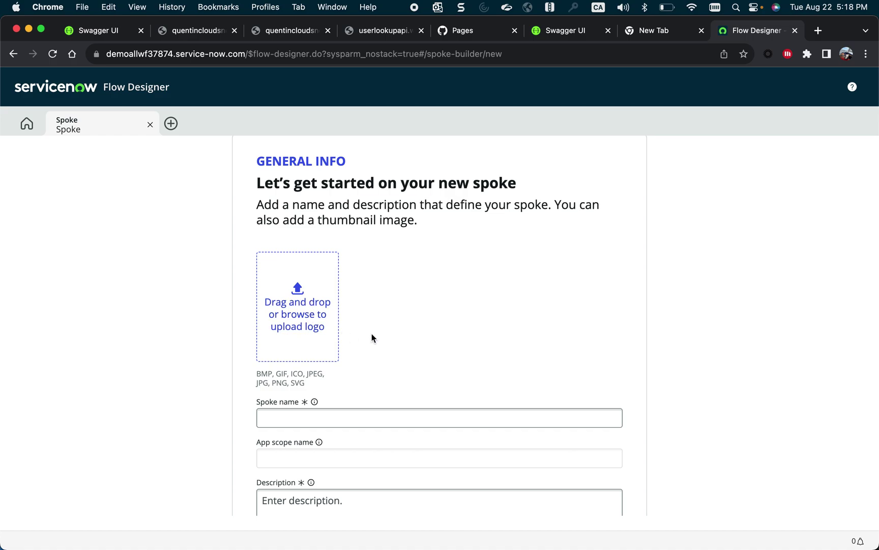
Name the spoke UserVerif1 so its scope is generated.
left_click(383, 424)
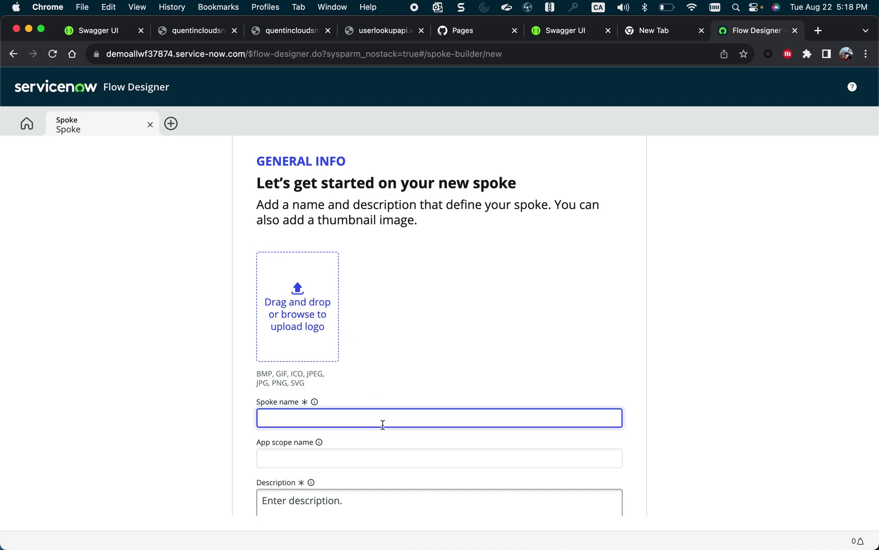
type("UserVerif1")
left_click(415, 455)
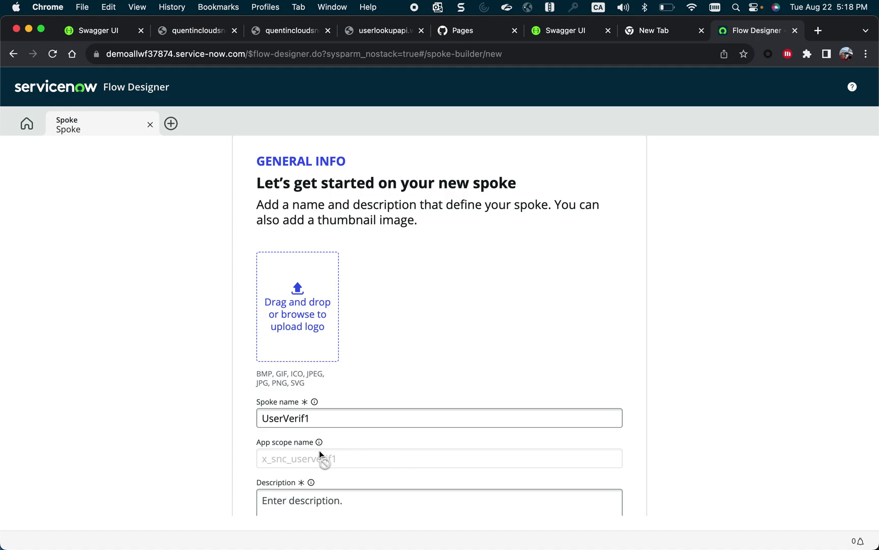
Set the description to 'returns if a user exist or not' and create the spoke.
scroll(324, 460, "down", 1)
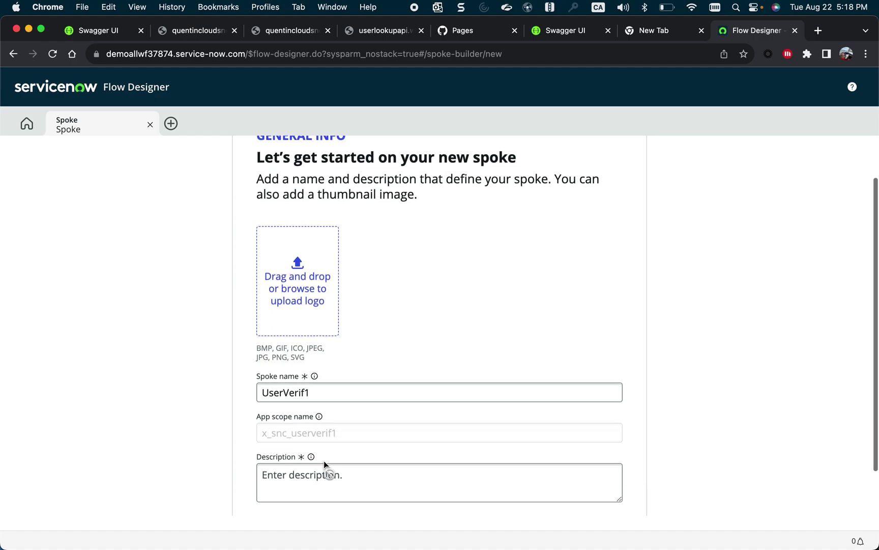
left_click(324, 463)
scroll(324, 466, "down", 2)
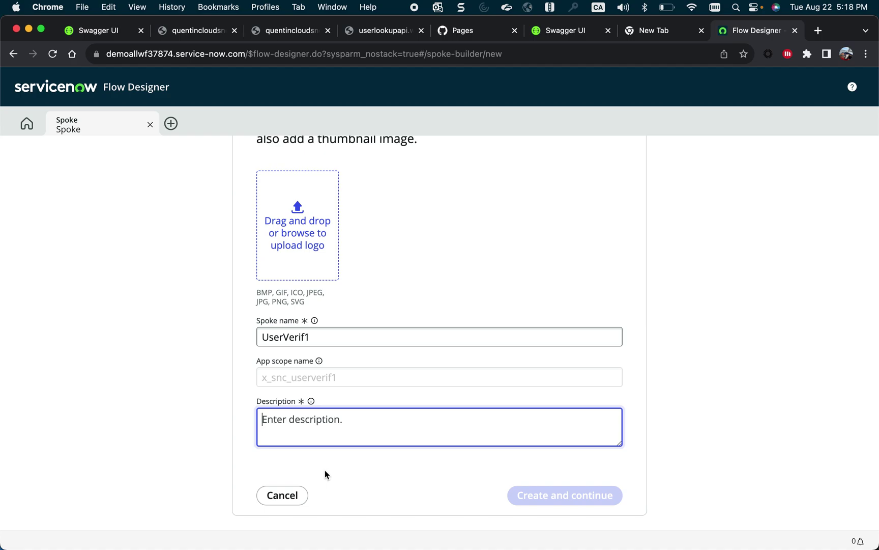
type("Check if")
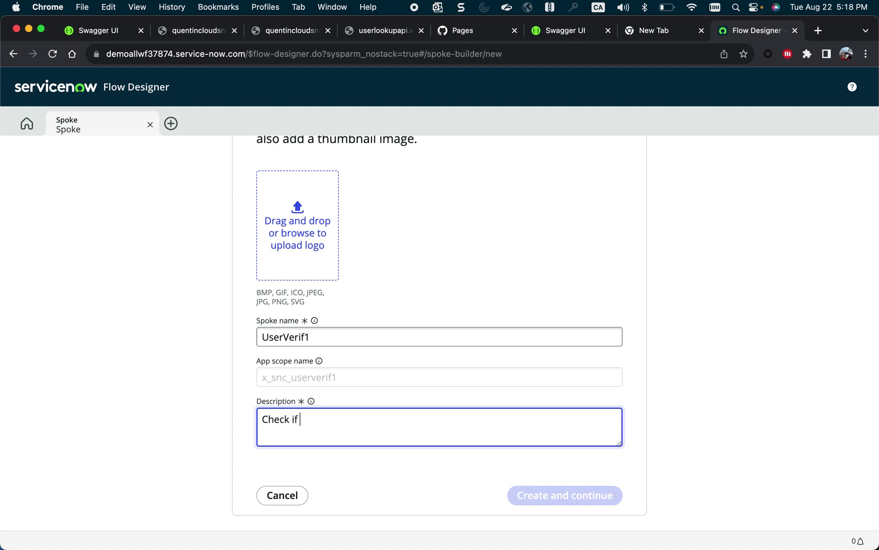
key("super+a")
type("returns if a user exist")
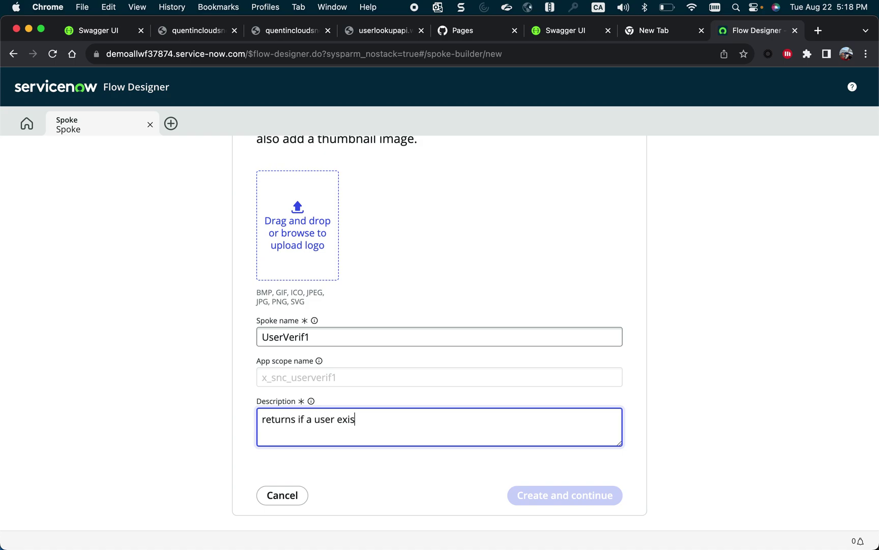
type(" or not")
left_click(524, 494)
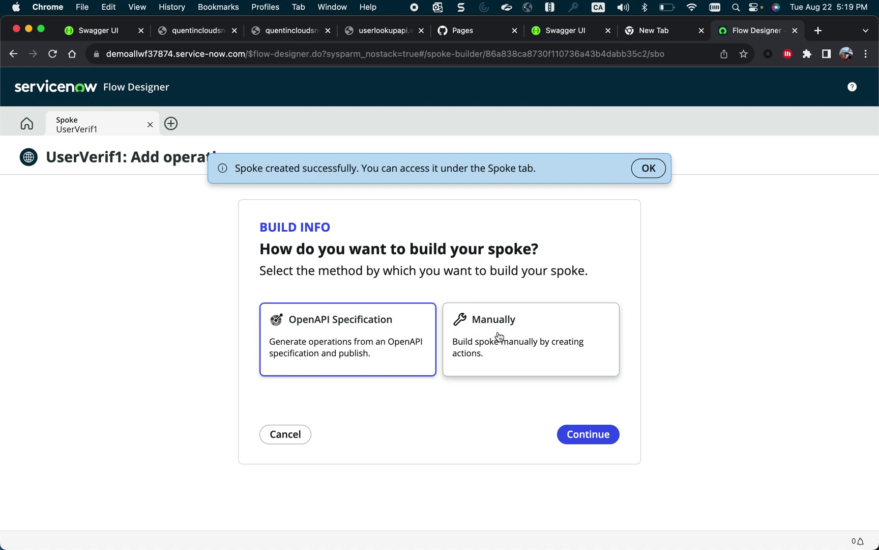
Build the spoke from an OpenAPI specification imported from the pasted swagger.yaml URL.
left_click(308, 355)
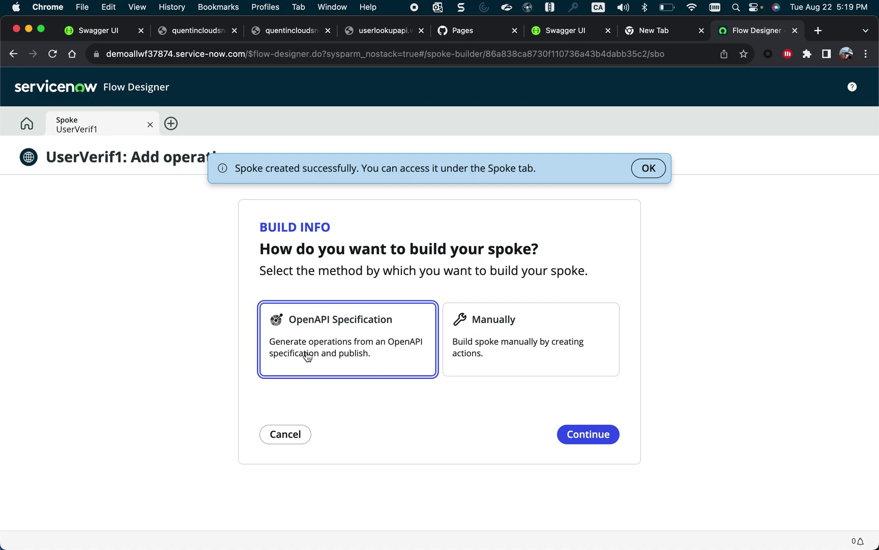
left_click(583, 441)
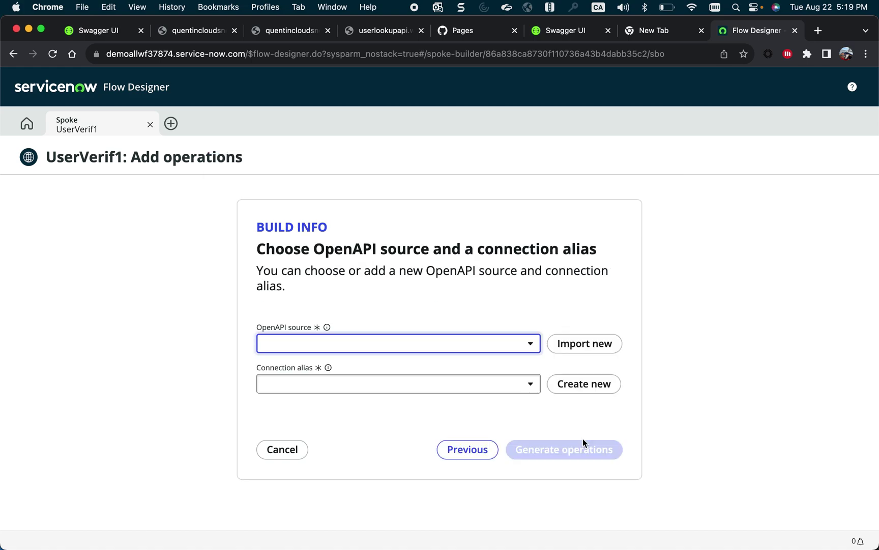
left_click(588, 343)
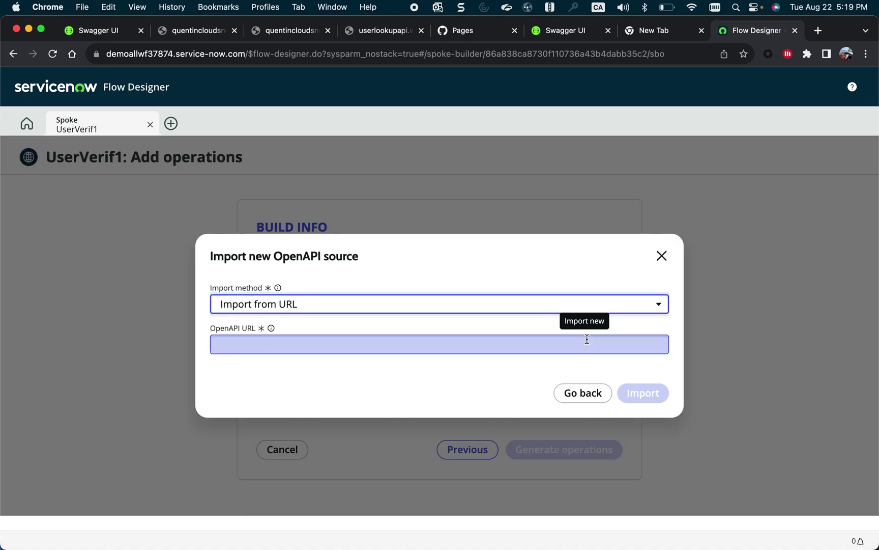
key("super+v")
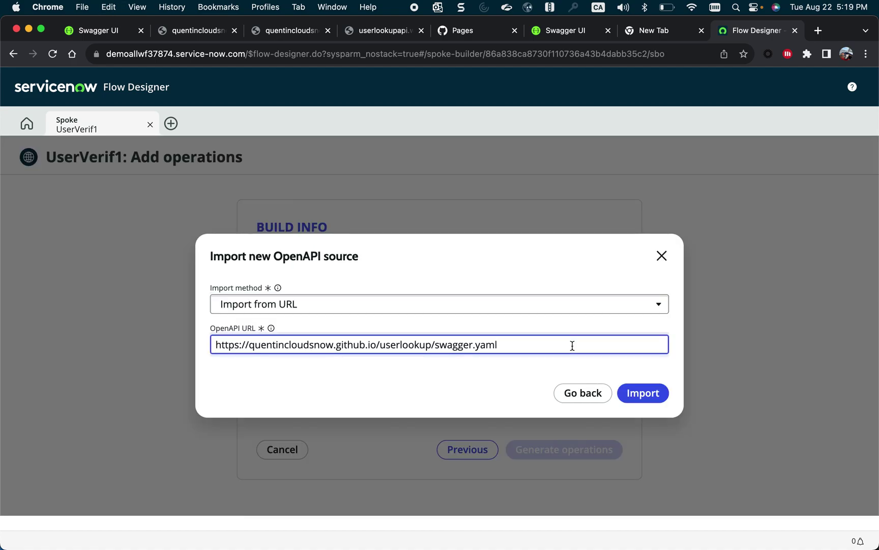
left_click(643, 393)
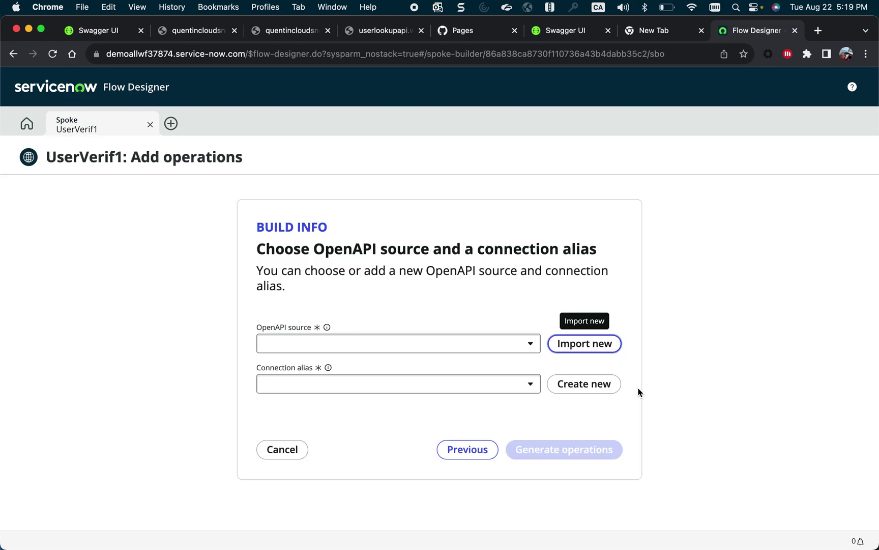
Create connection alias QCnoauth with API Key Template and generate the operations.
left_click(605, 390)
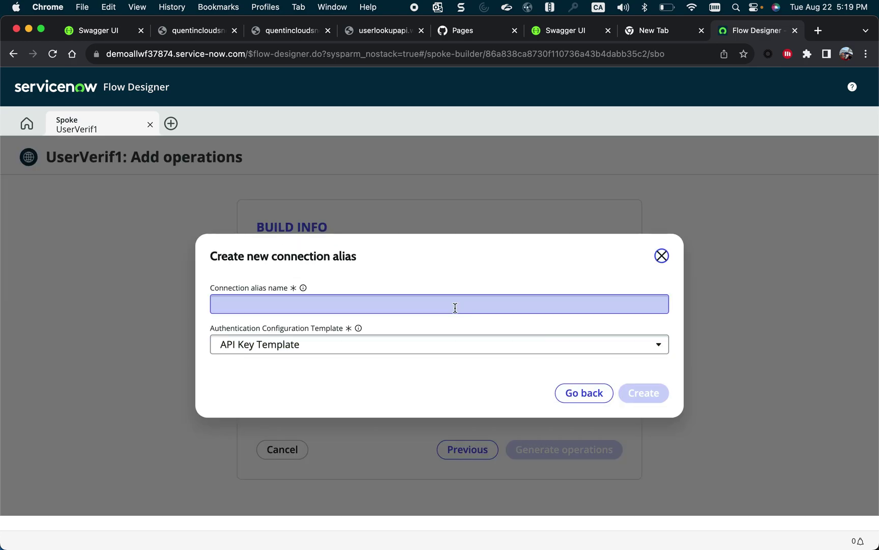
left_click(468, 350)
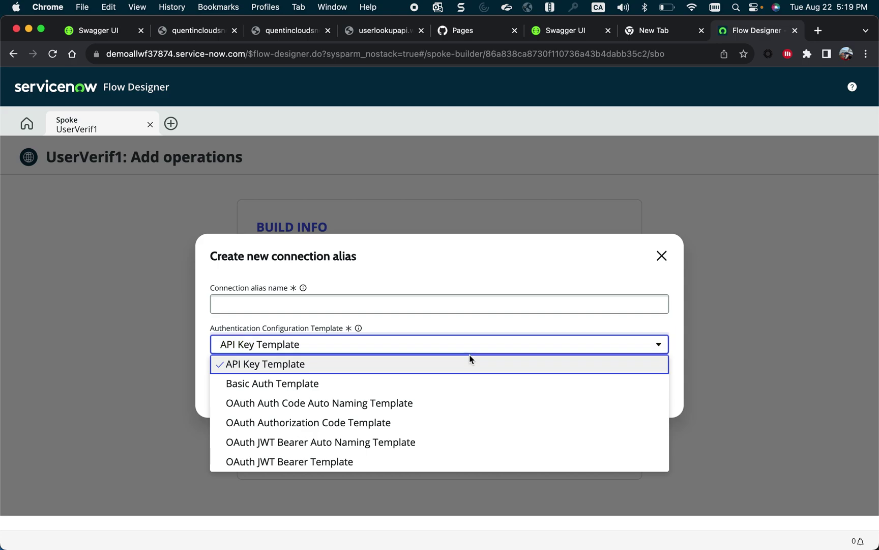
left_click(471, 361)
left_click(405, 299)
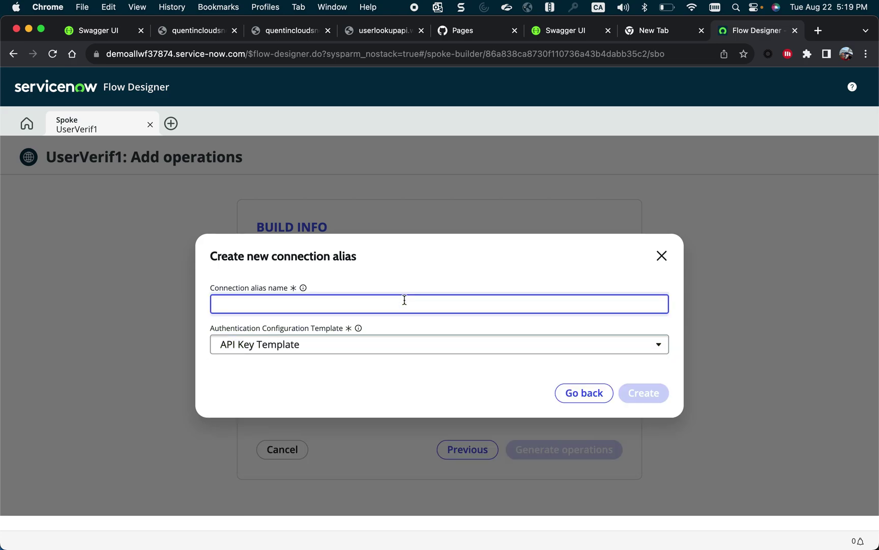
type("QC")
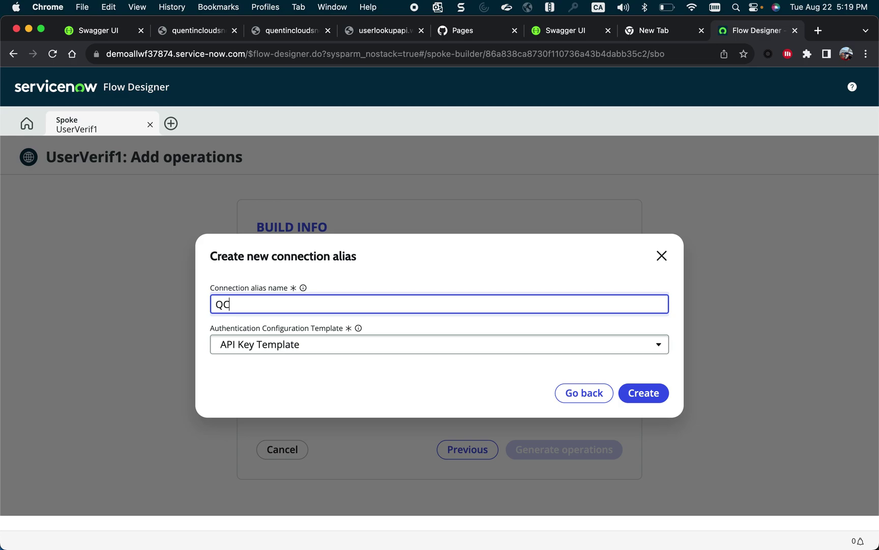
type("noauth")
left_click(646, 400)
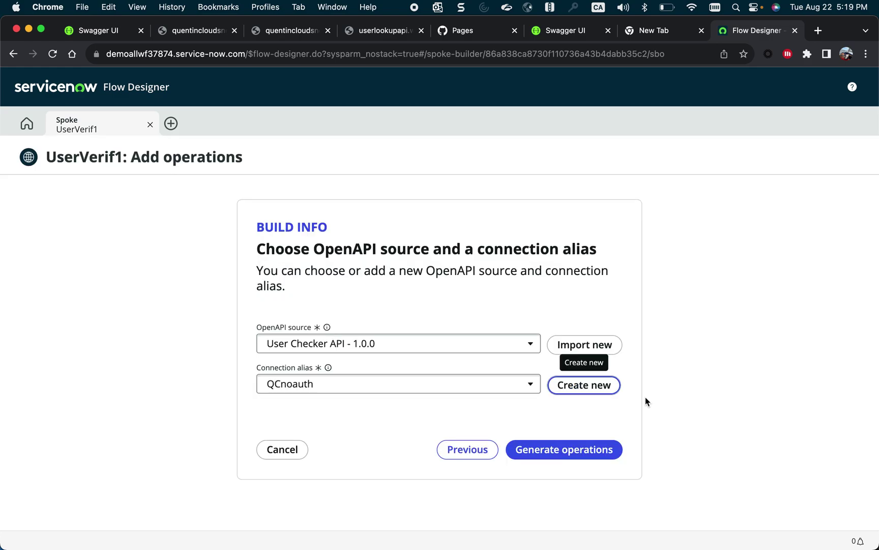
left_click(560, 458)
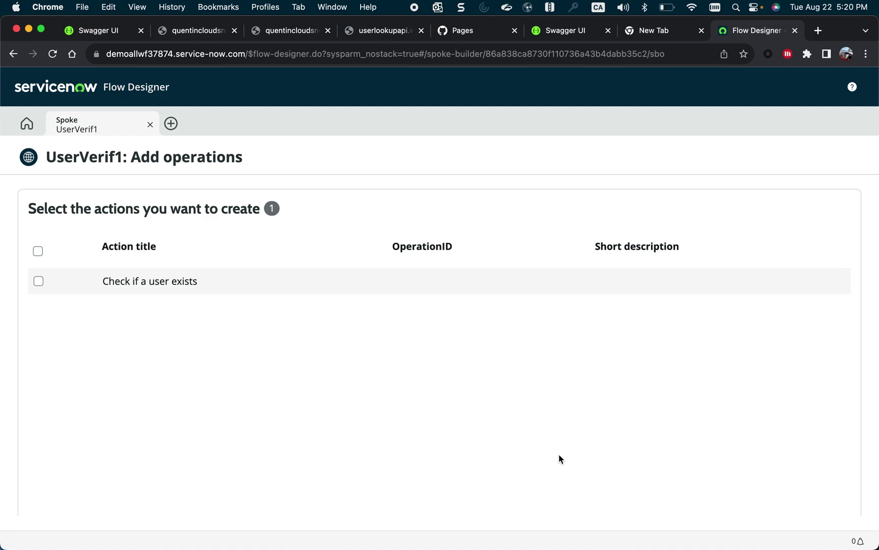
Select the 'Check if a user exists' action and publish it.
left_click(39, 281)
scroll(114, 343, "down", 1)
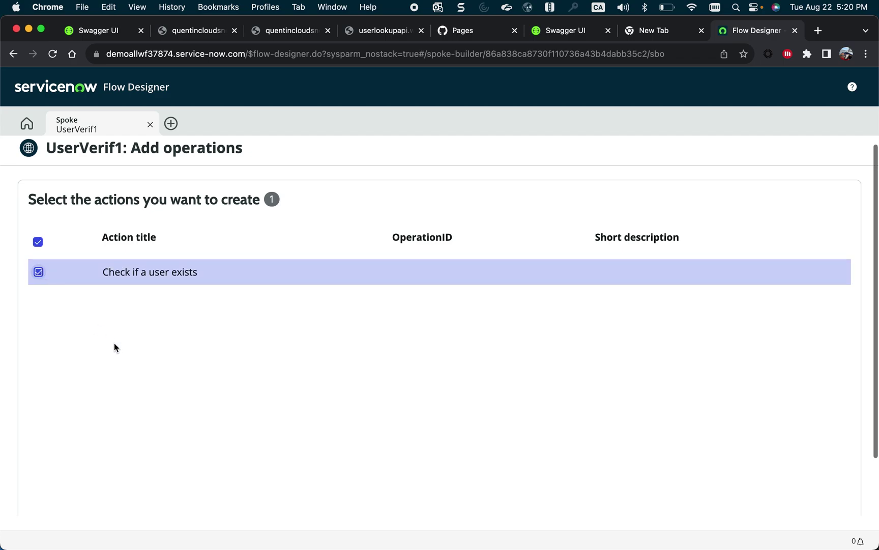
scroll(114, 347, "down", 3)
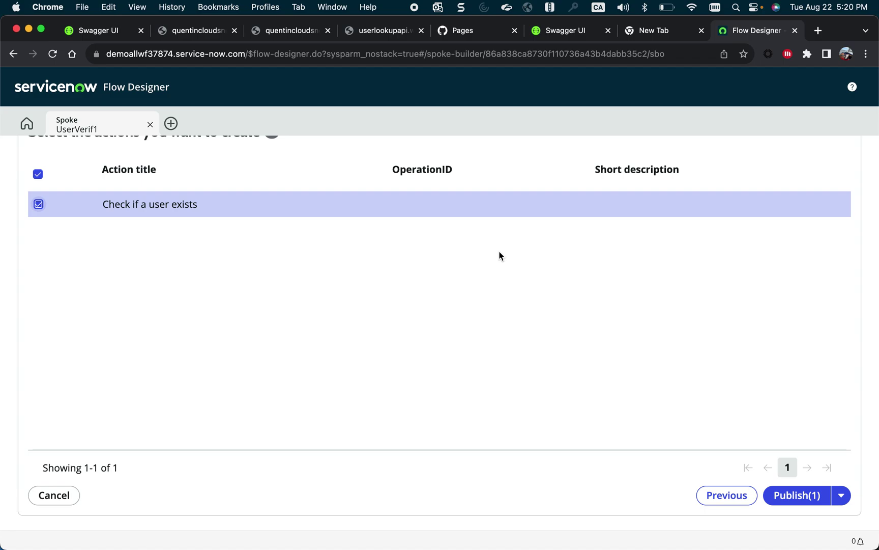
scroll(499, 255, "up", 1)
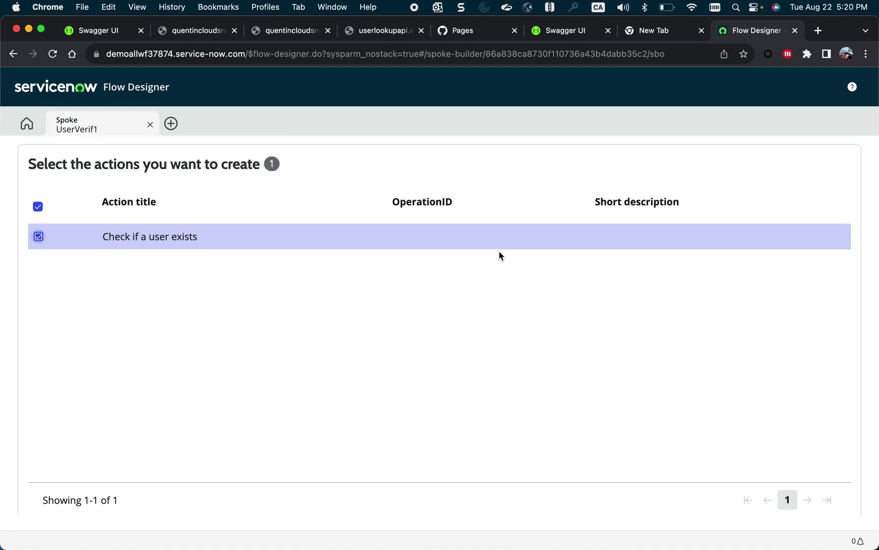
scroll(501, 255, "down", 1)
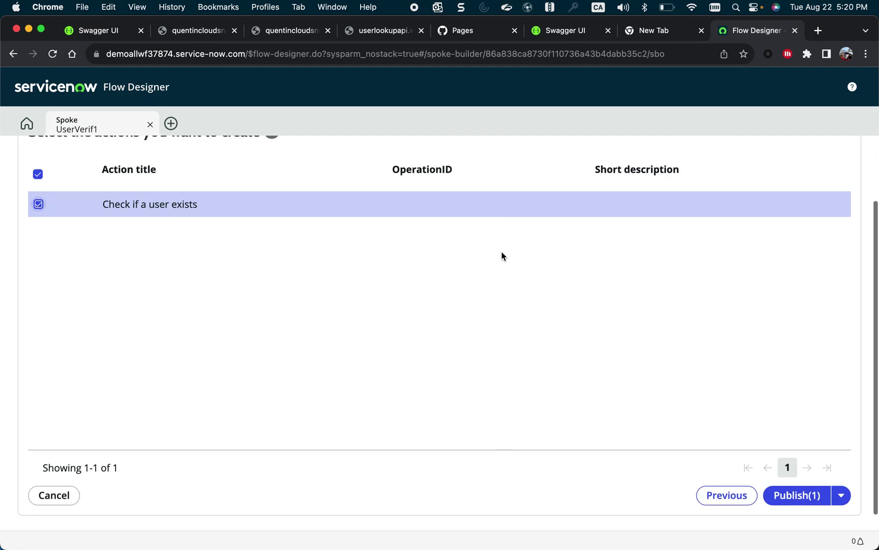
left_click(797, 498)
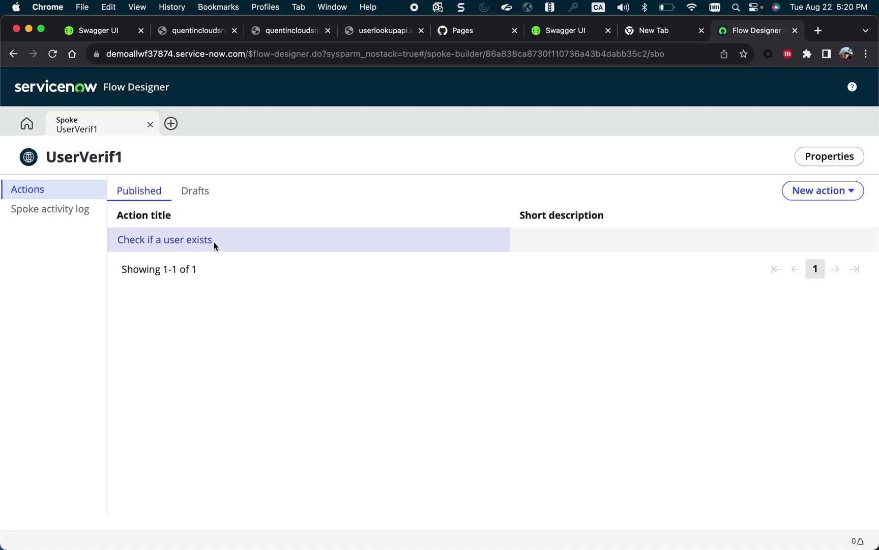
Open the action's OpenAPI step and view the QCnoauth connection alias details.
left_click(191, 247)
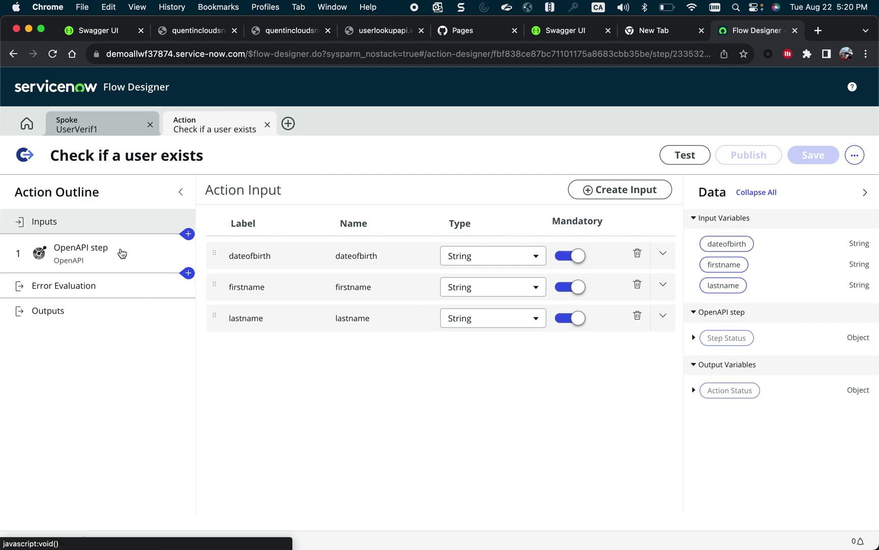
left_click(121, 251)
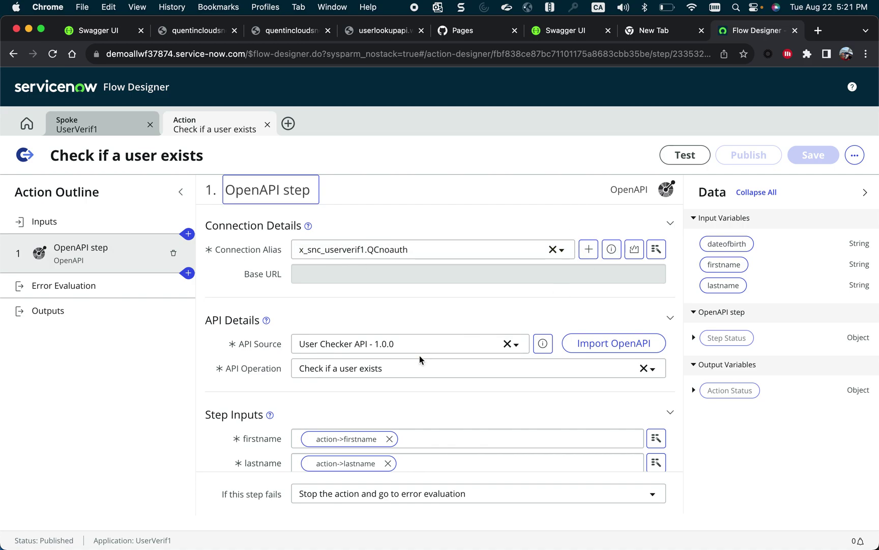
scroll(407, 412, "down", 2)
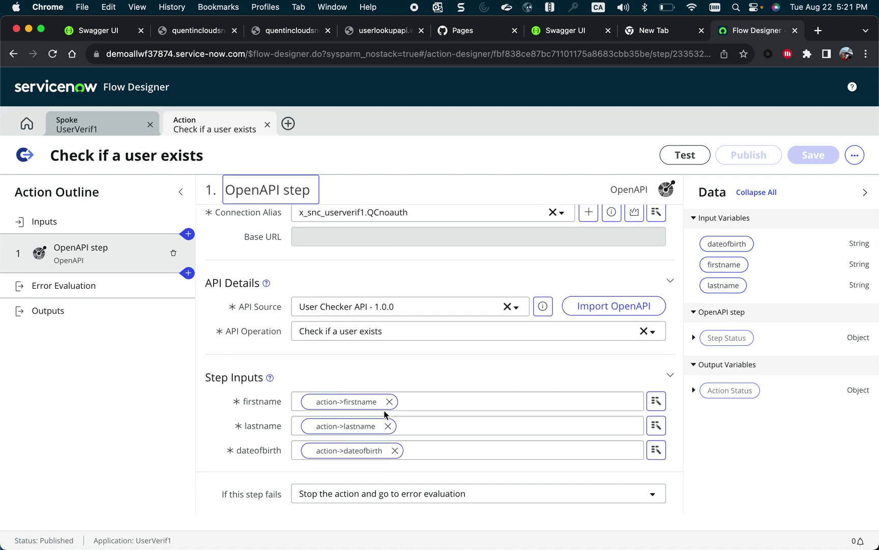
scroll(410, 376, "up", 2)
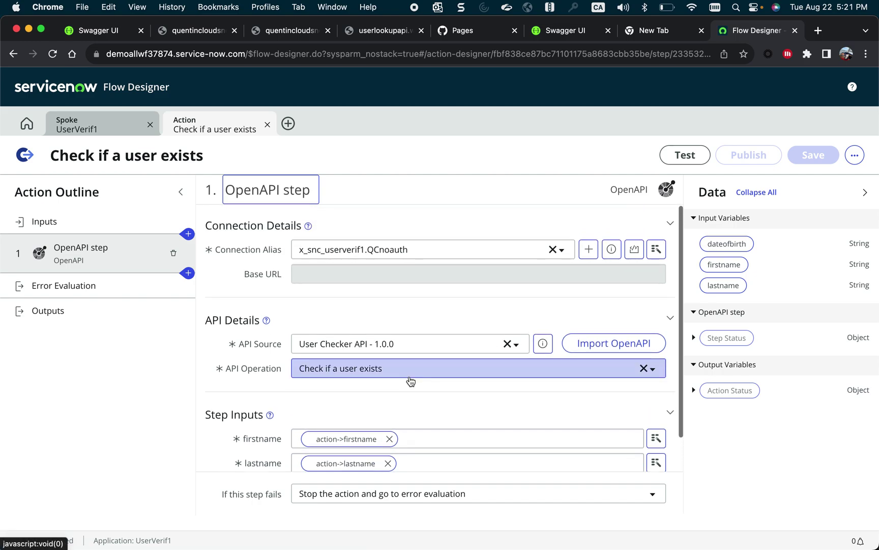
left_click(611, 250)
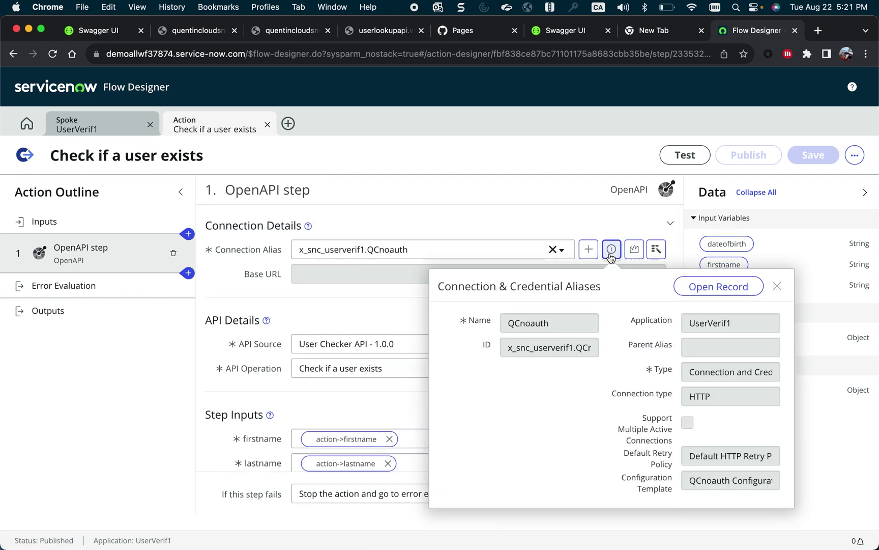
From the QCnoauth alias record, start a new connection and credential named qcverifuser.
left_click(710, 286)
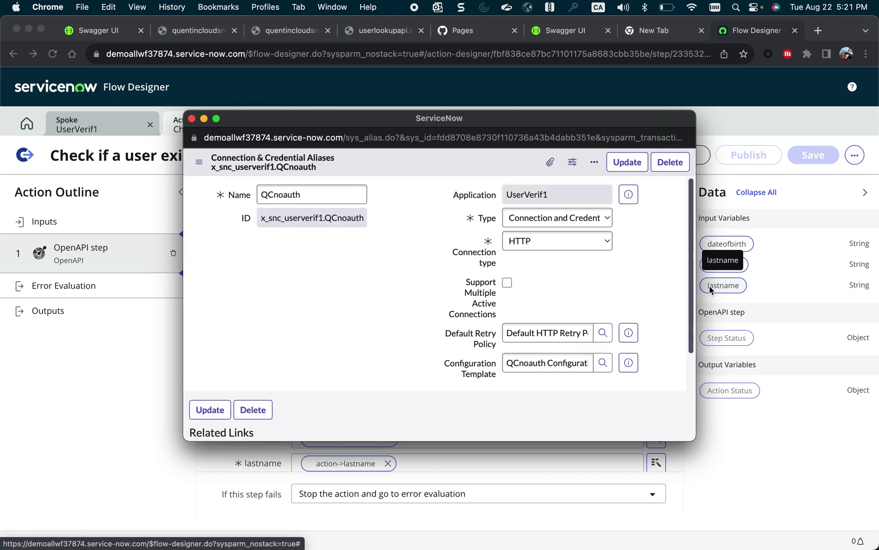
scroll(419, 316, "down", 3)
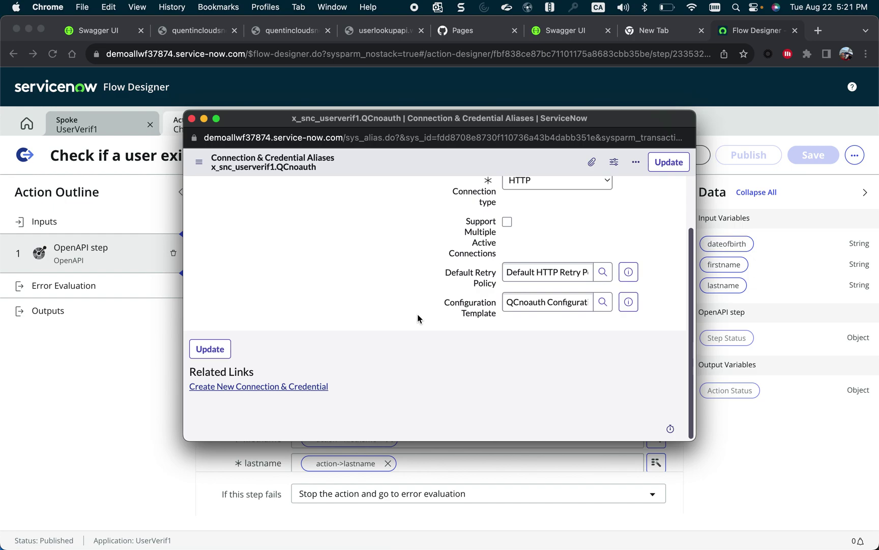
left_click(301, 386)
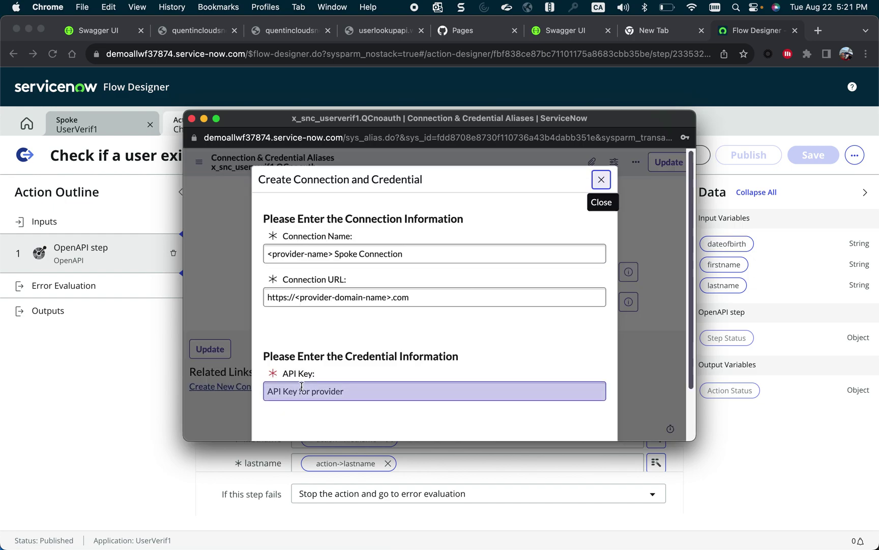
left_click(406, 252)
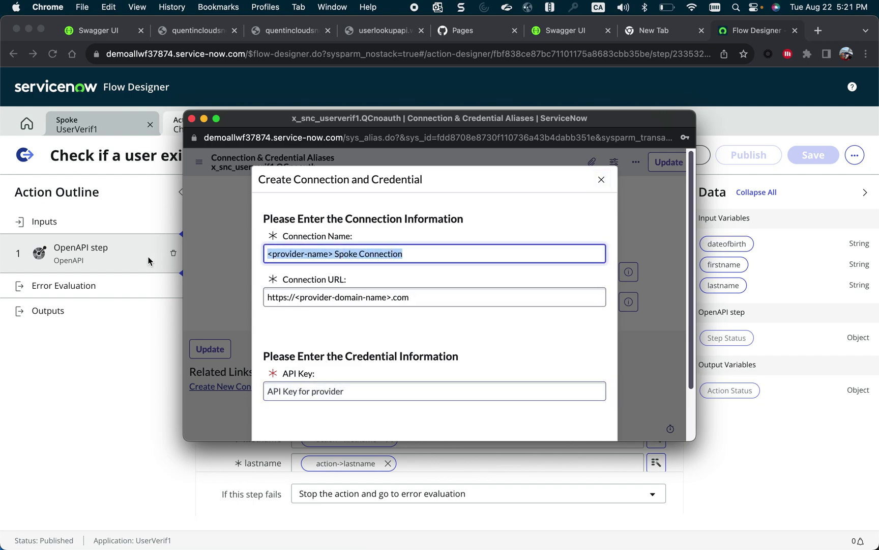
type("qcver")
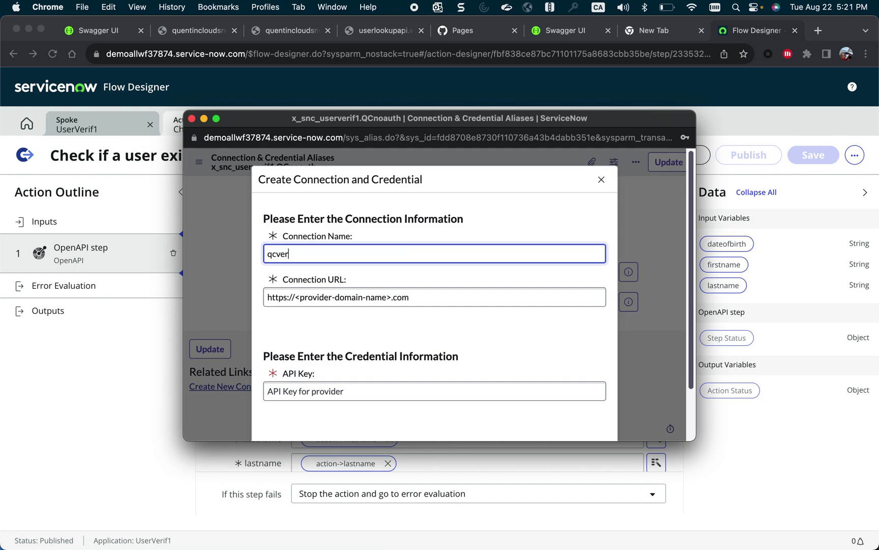
type("ifuser")
left_click(277, 298)
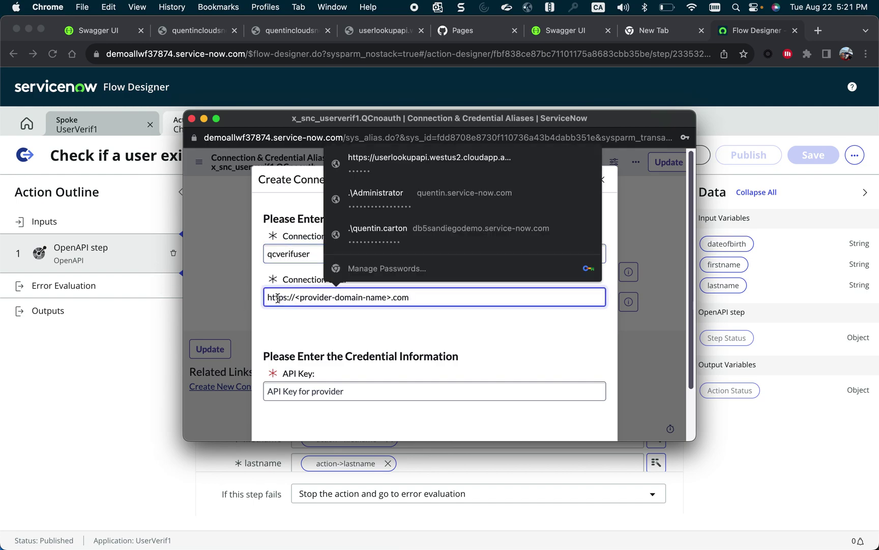
Copy the API host name from the user lookup URL and return to Flow Designer.
left_click(194, 30)
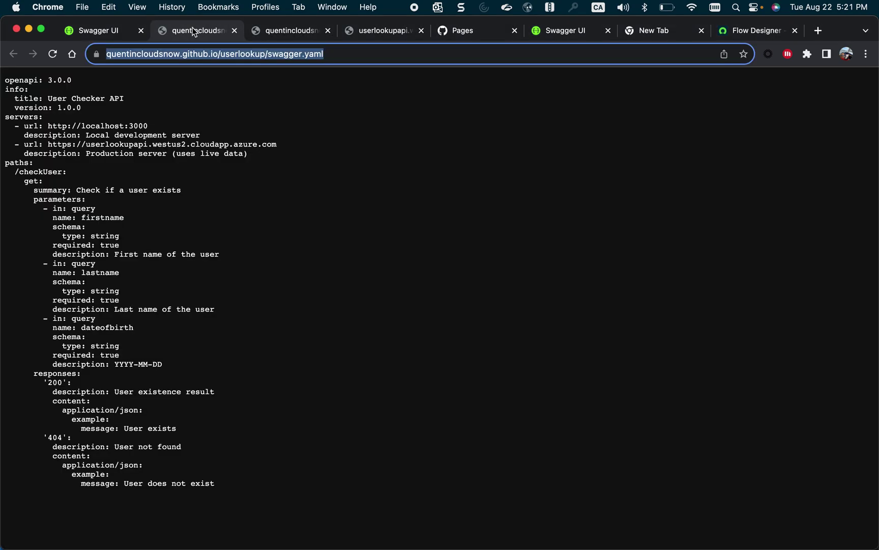
key("super+4")
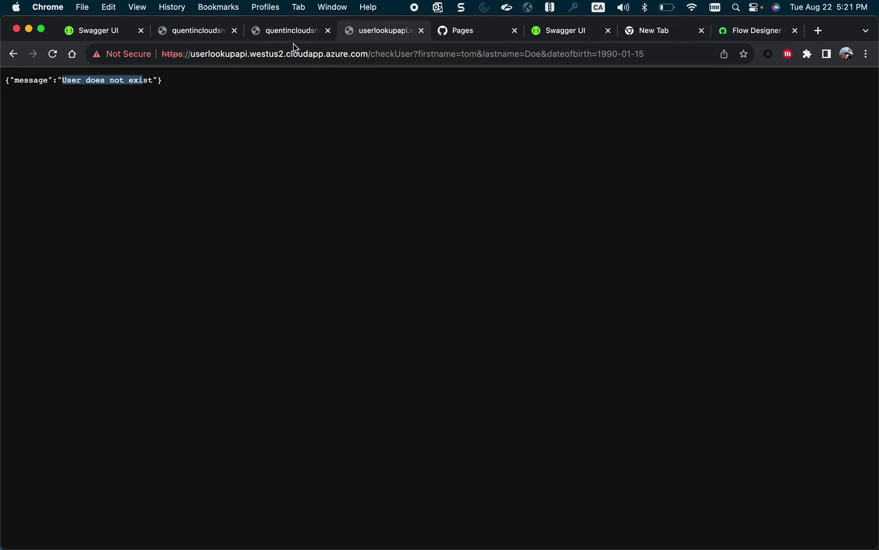
left_click(293, 46)
left_click(367, 54)
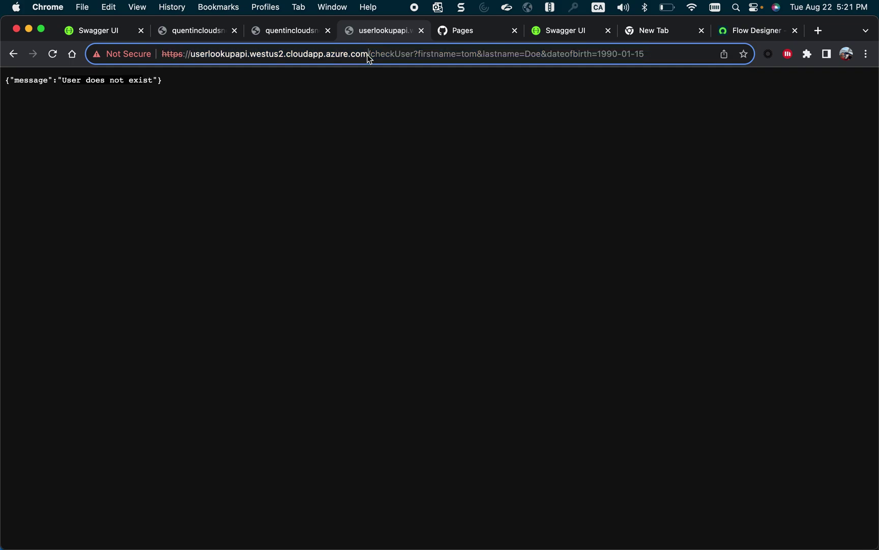
left_click_drag(367, 55, 191, 57)
key("super+c")
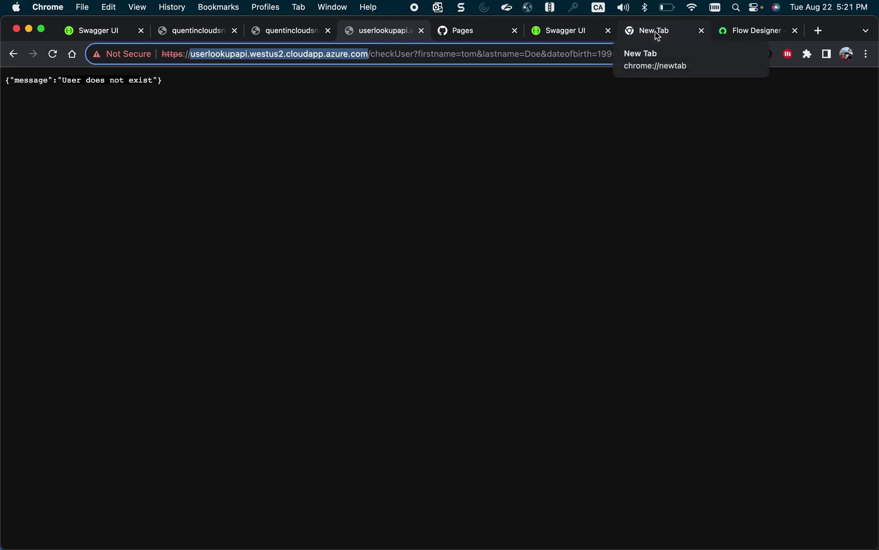
left_click(748, 32)
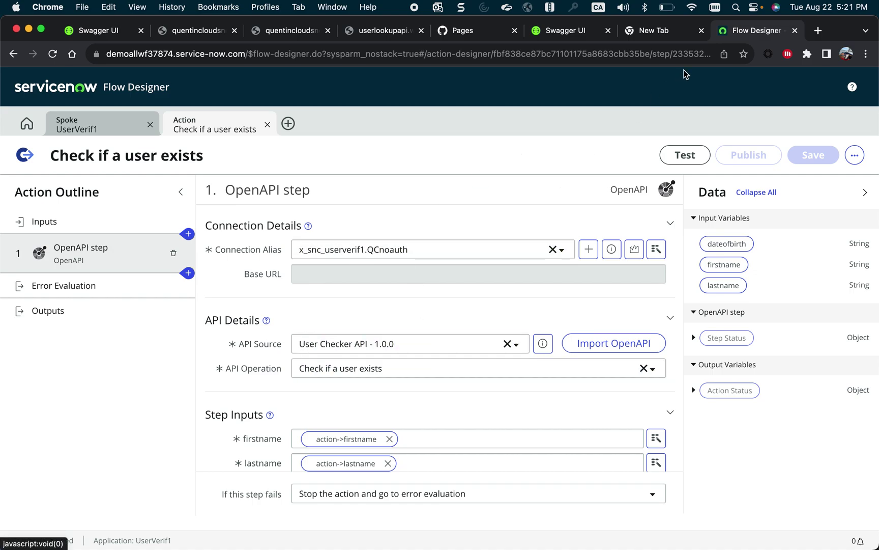
mouse_move(2, 268)
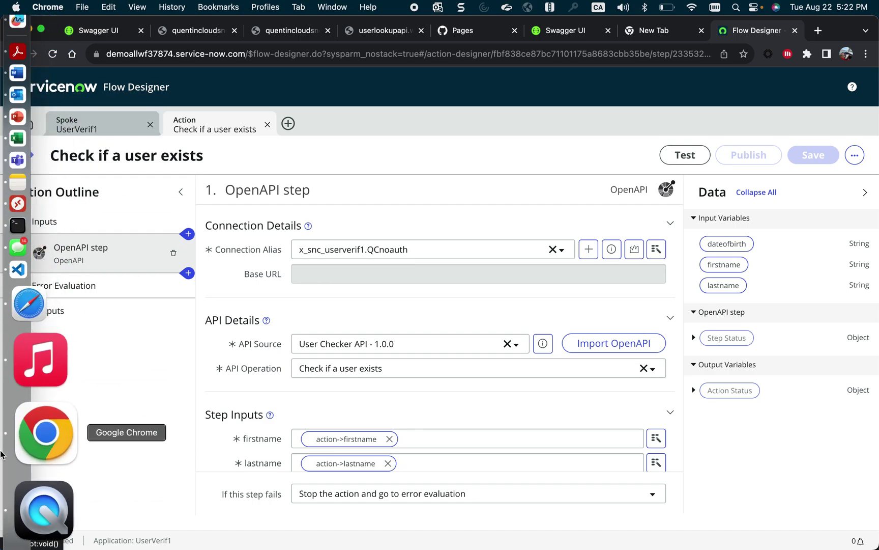
right_click(2, 454)
left_click(135, 436)
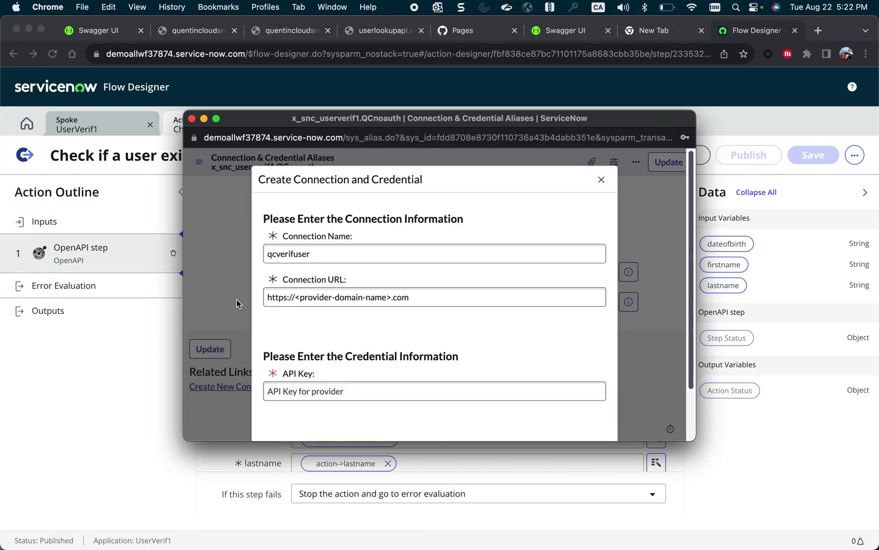
triple_click(408, 298)
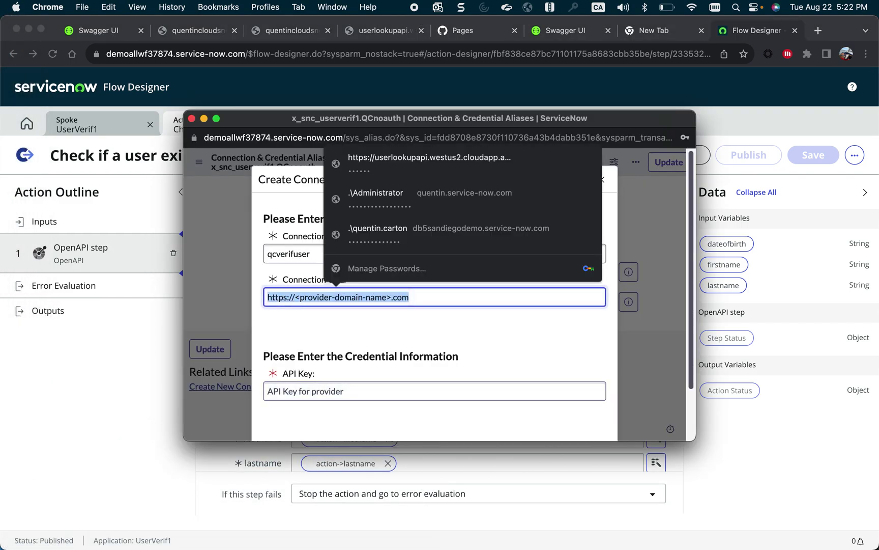
key("super+v")
type("http")
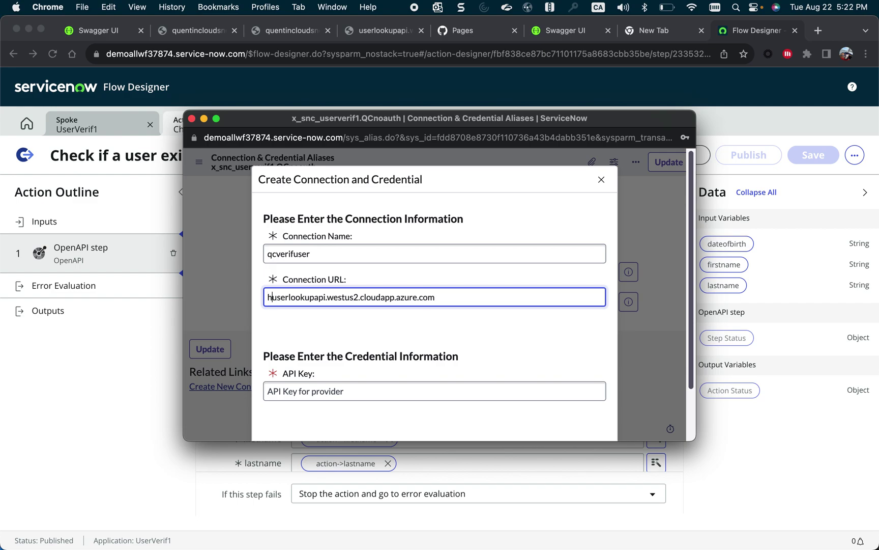
type("://")
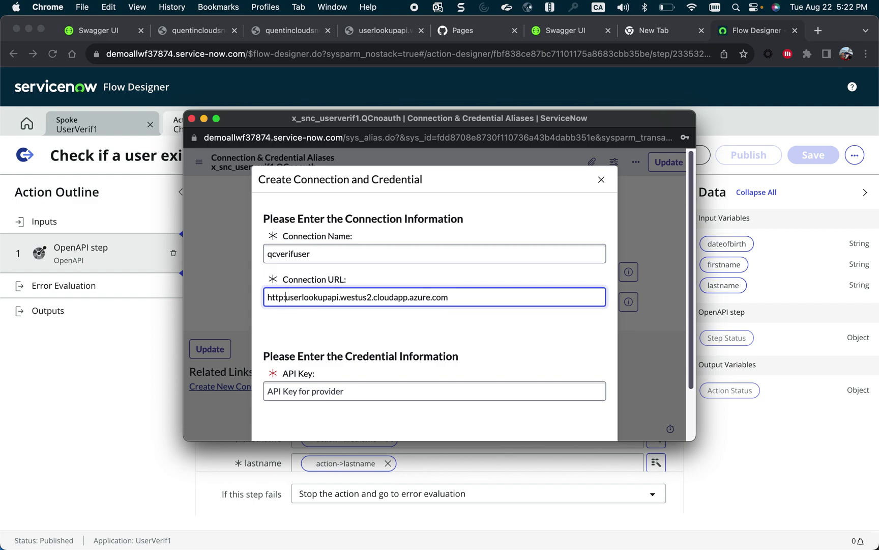
key("BackSpace")
key("BackSpace")
type("//")
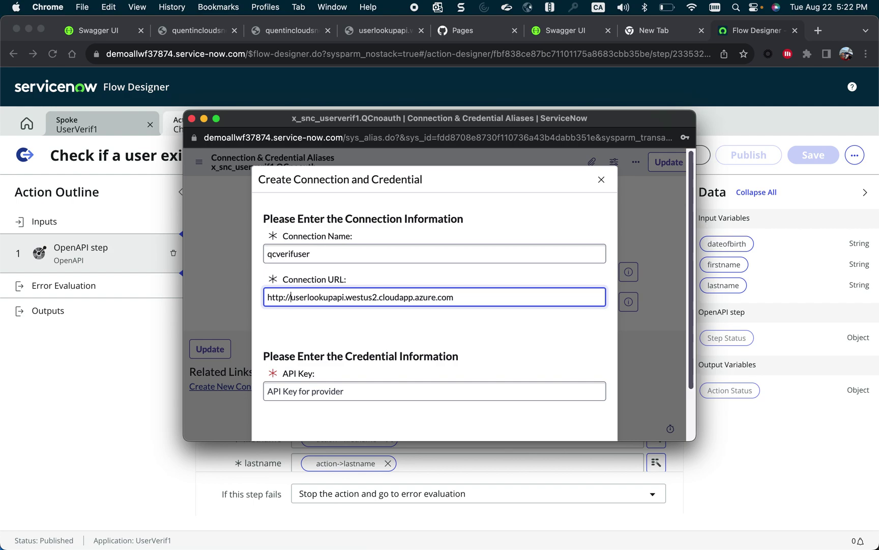
Enter the API key, create the connection and credential, and save the key in the browser.
scroll(473, 294, "down", 2)
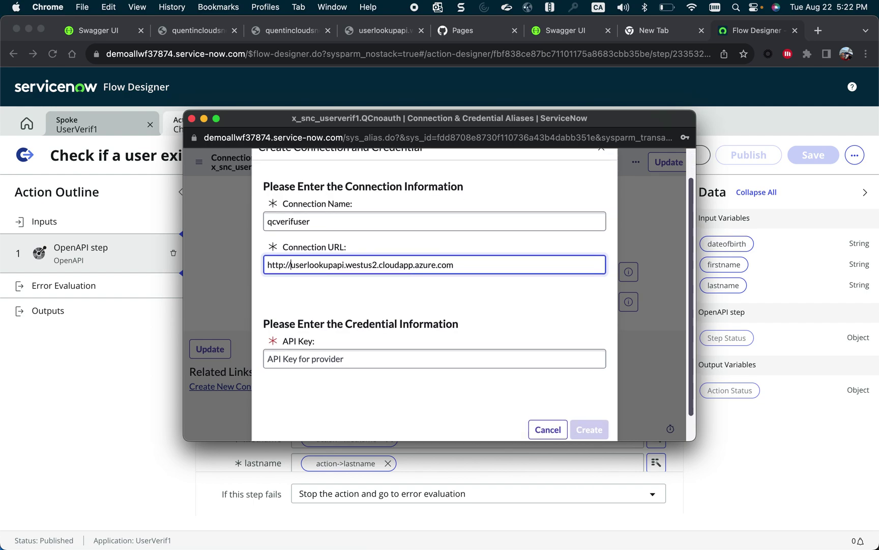
scroll(290, 346, "down", 1)
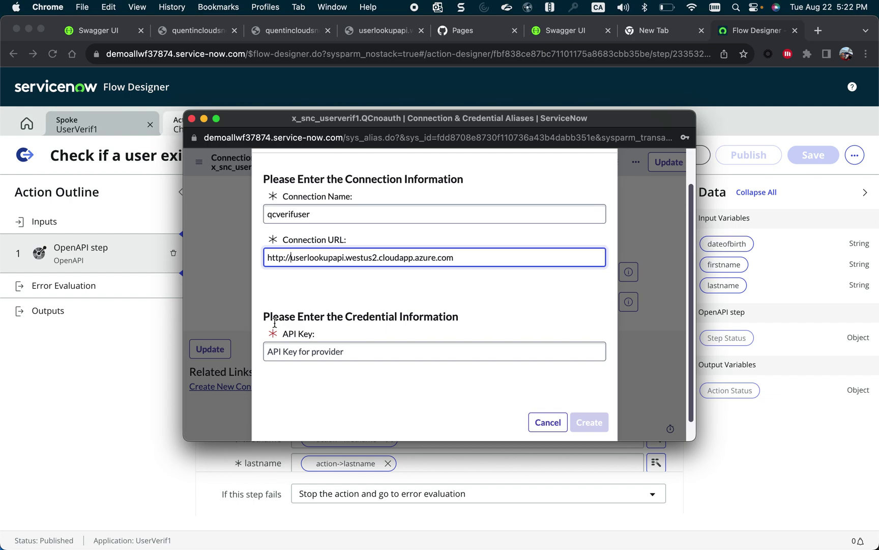
left_click(290, 346)
type("••••••")
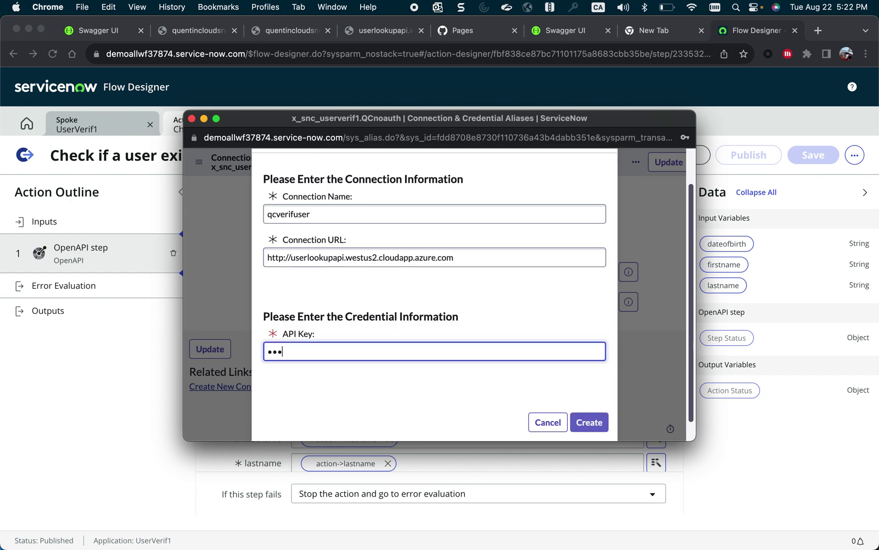
type("••")
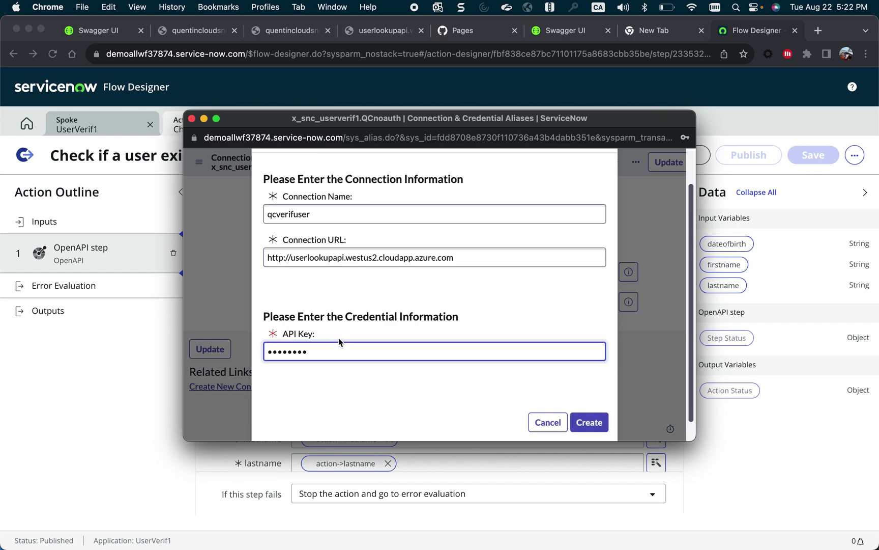
scroll(339, 338, "down", 2)
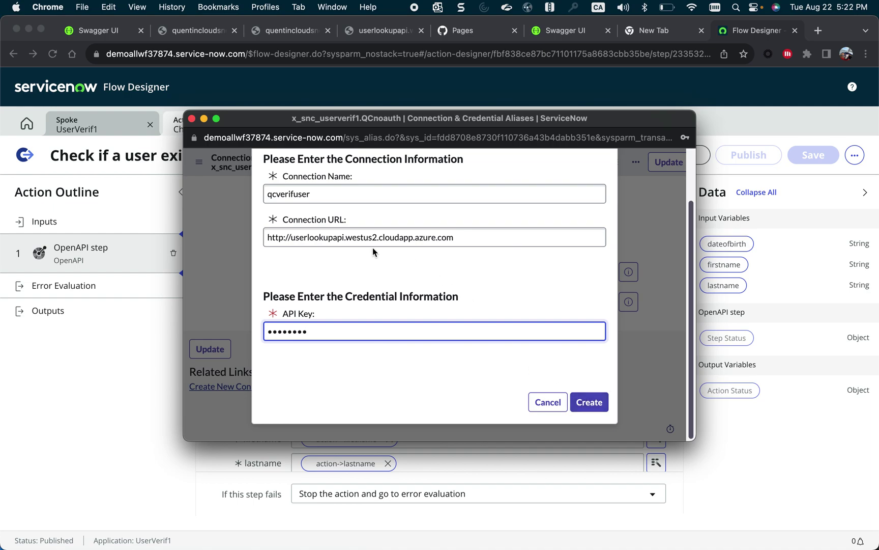
left_click(592, 406)
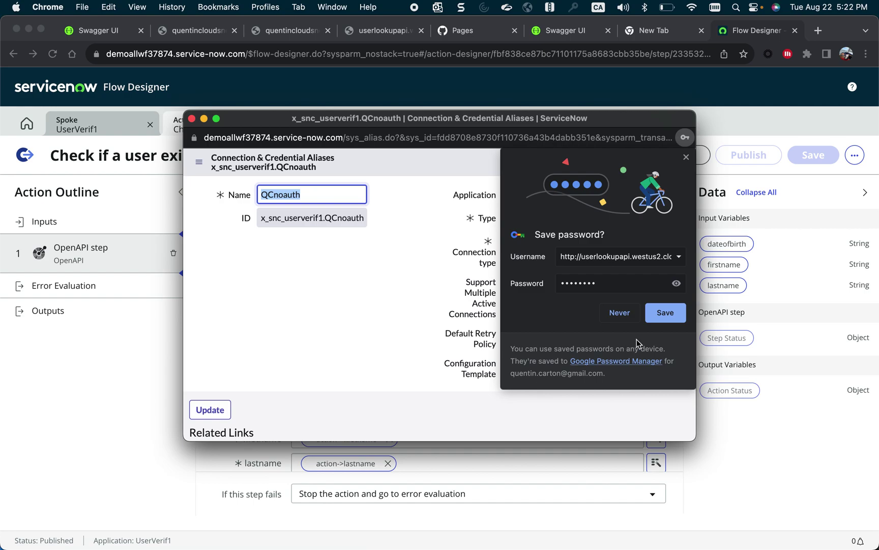
left_click(659, 316)
Save the updated qcverifuser connection alias, check the new Base URL, and open the action's test form.
scroll(447, 316, "down", 2)
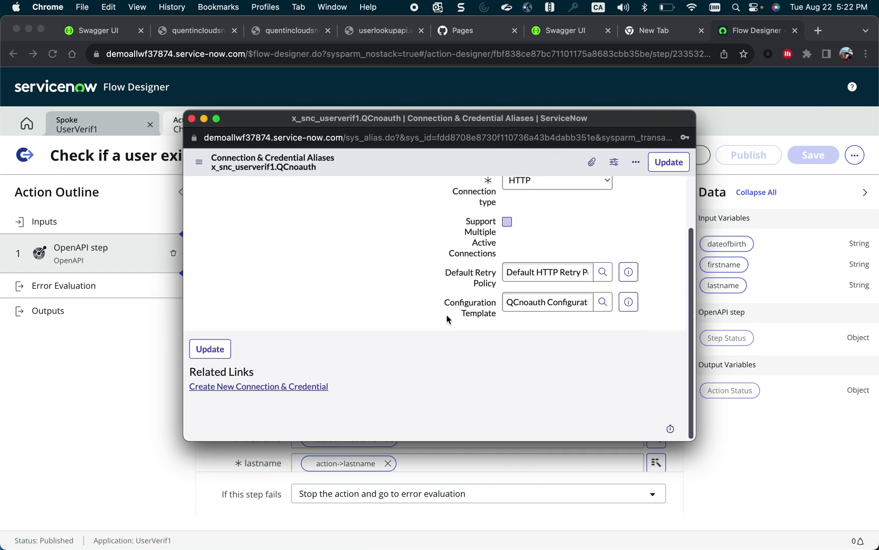
scroll(446, 316, "up", 2)
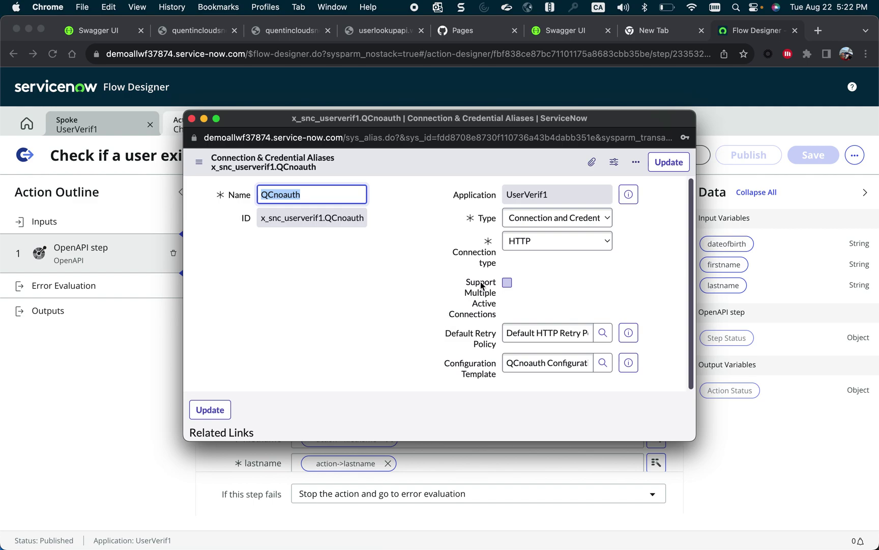
left_click(664, 168)
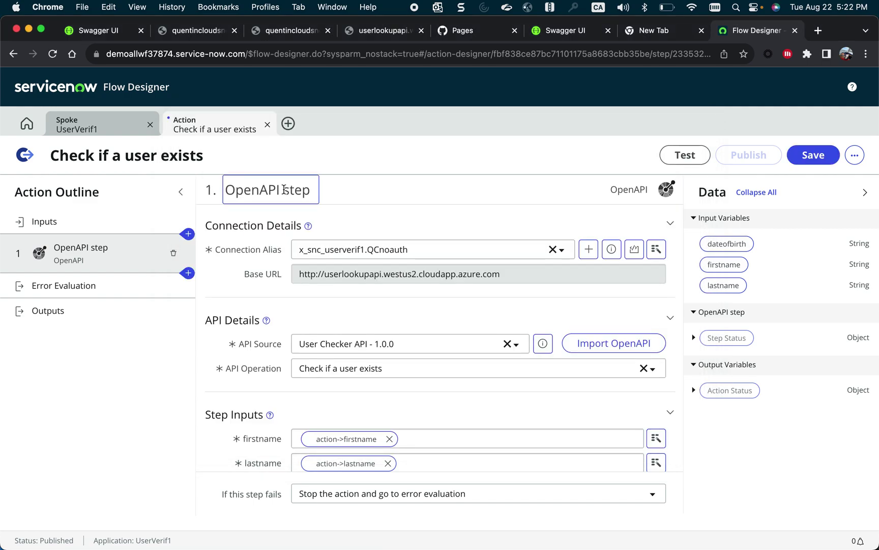
left_click_drag(298, 274, 498, 277)
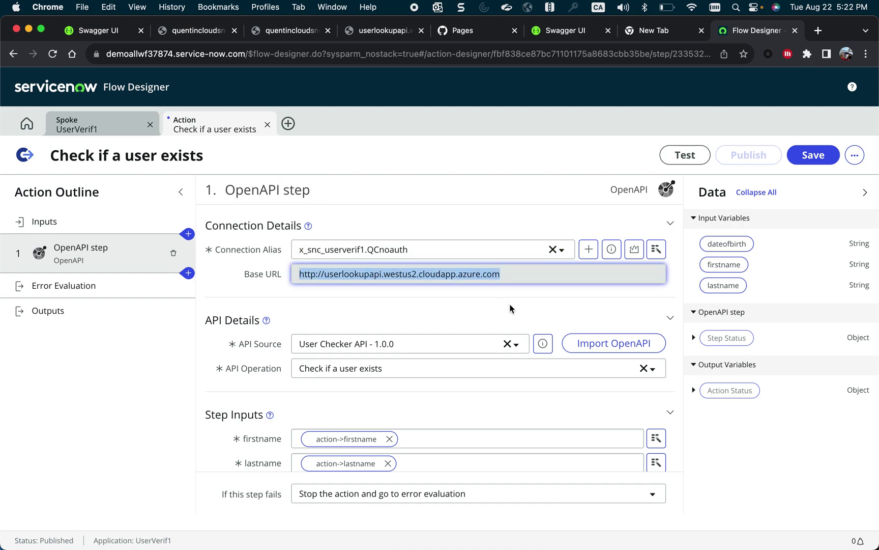
scroll(511, 309, "down", 2)
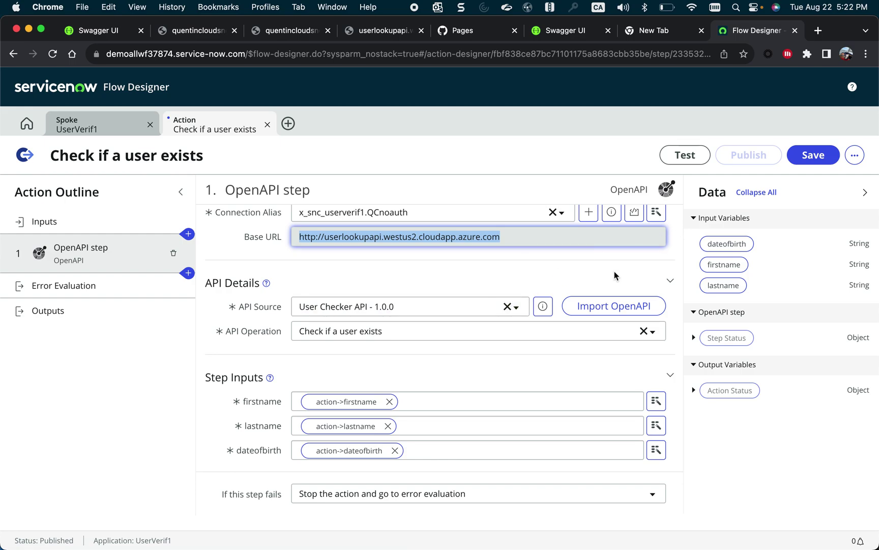
left_click(663, 155)
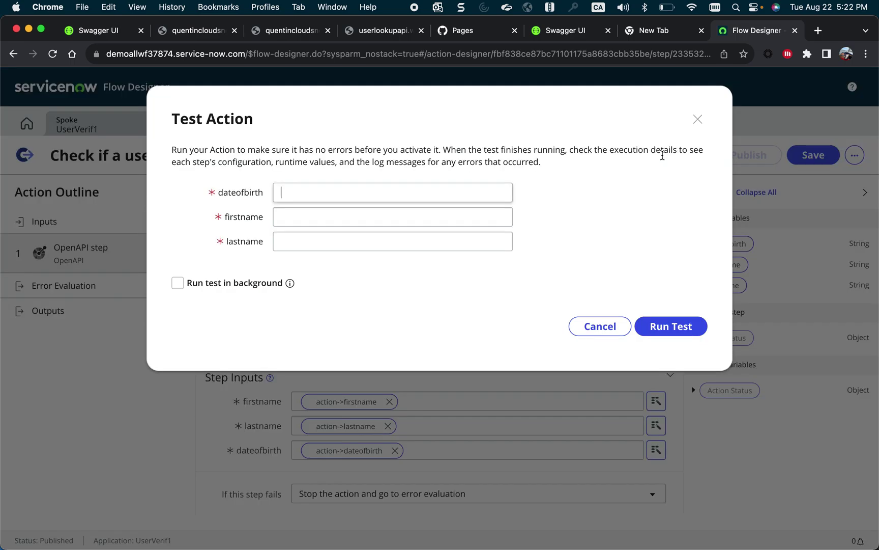
Copy the date 1990-01-15 from the lookup API URL into the dateofbirth test input.
left_click(441, 187)
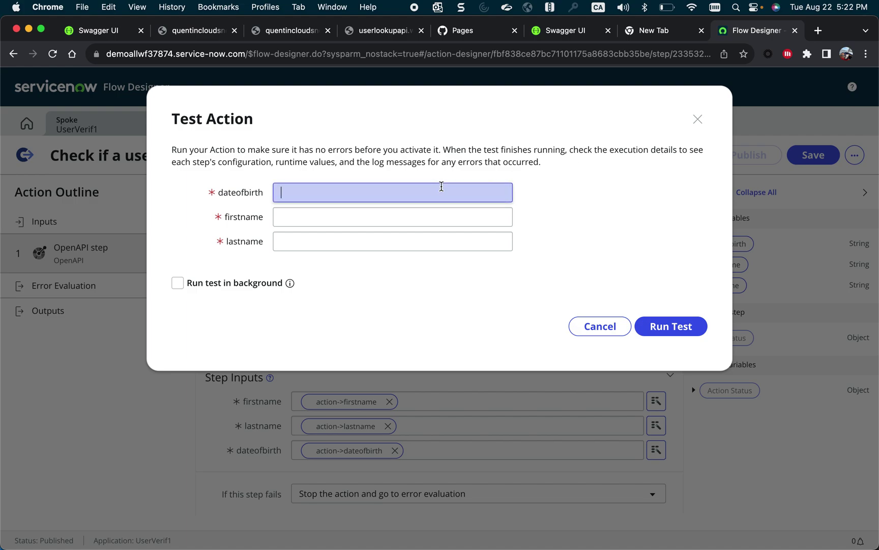
left_click(377, 65)
left_click(382, 33)
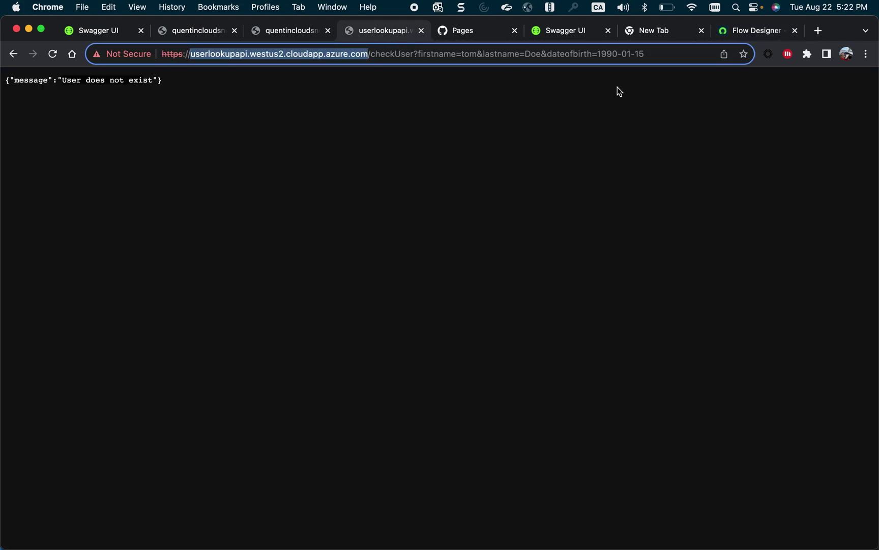
left_click(616, 52)
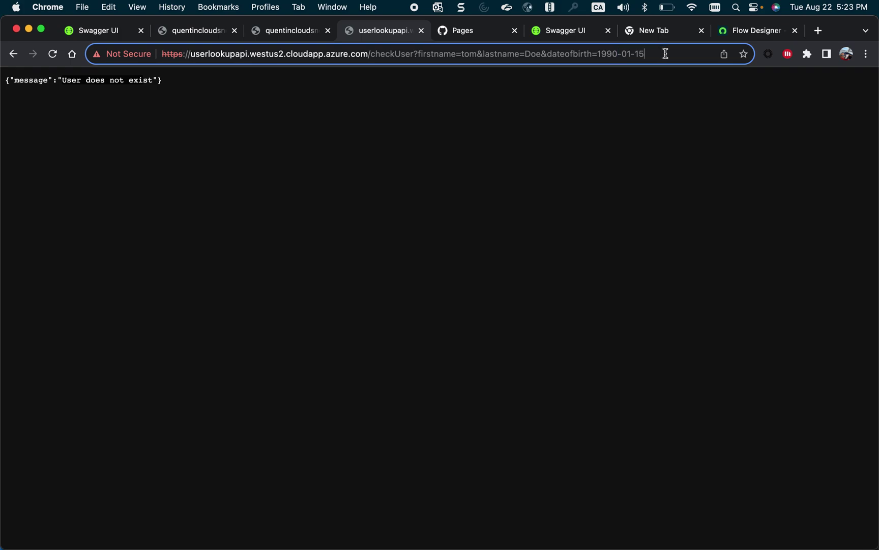
left_click_drag(664, 52, 599, 57)
key("super+c")
left_click(732, 30)
key("super+v")
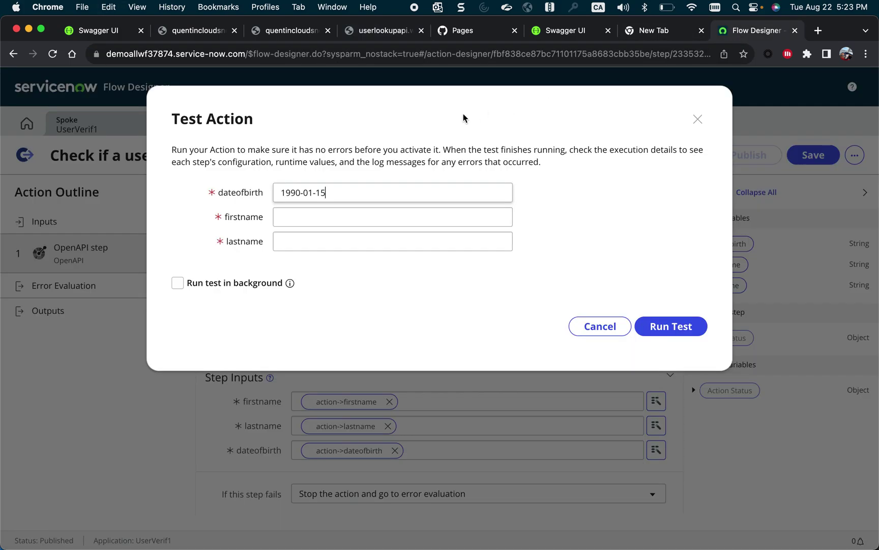
Enter a sample first and last name, run the test, and open its execution details.
key("Tab")
type("Joh")
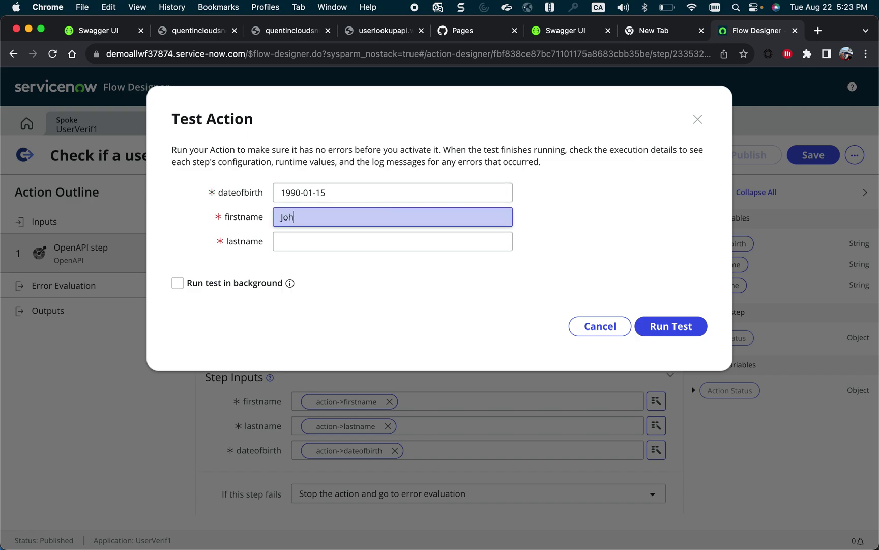
type("n")
key("Tab")
type("Doe")
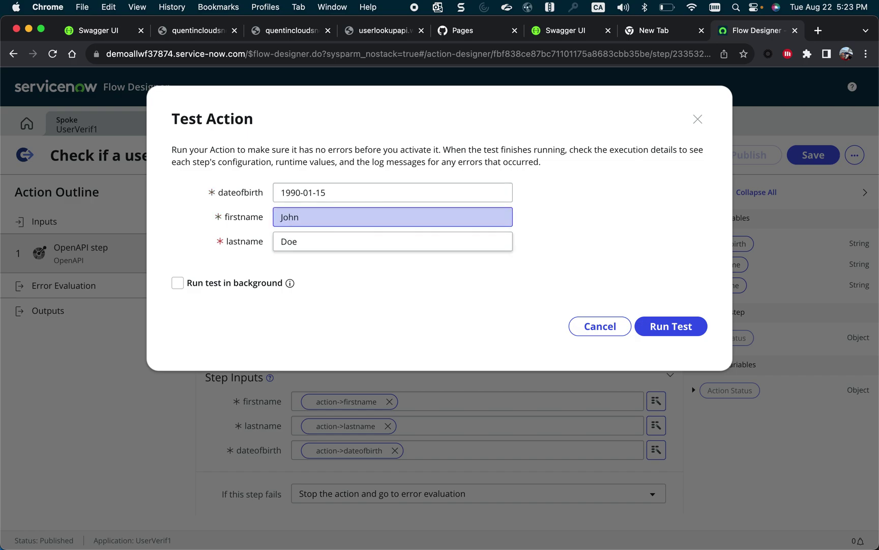
left_click(687, 330)
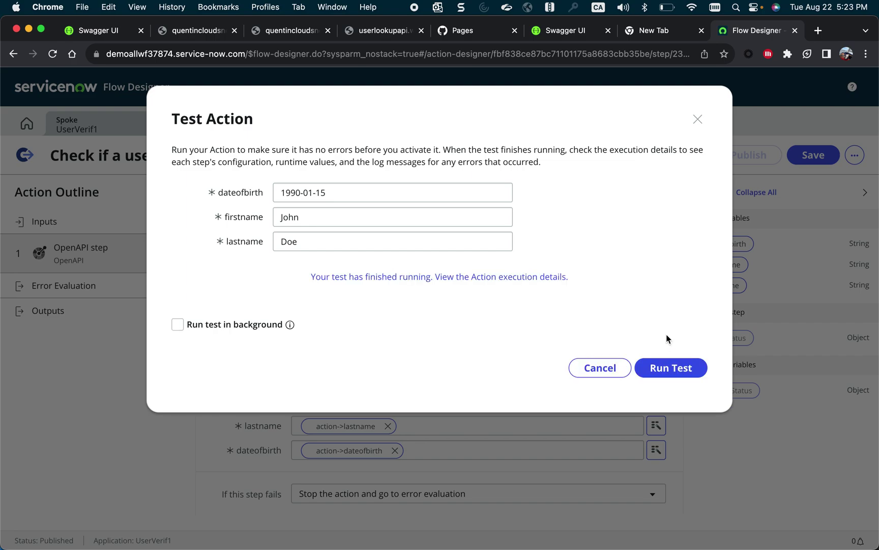
left_click(548, 276)
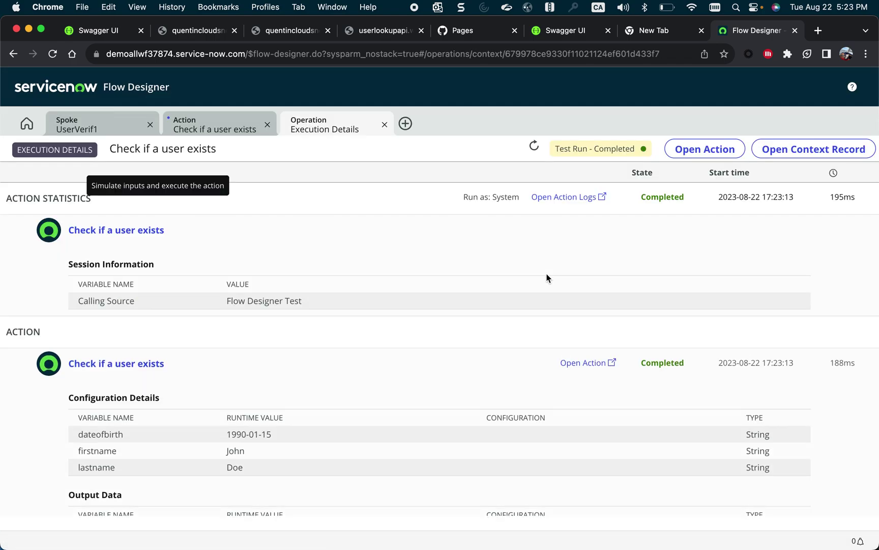
Expand the test run's step details to show Status Code 200 and Response Body 'User exists'.
scroll(547, 278, "down", 5)
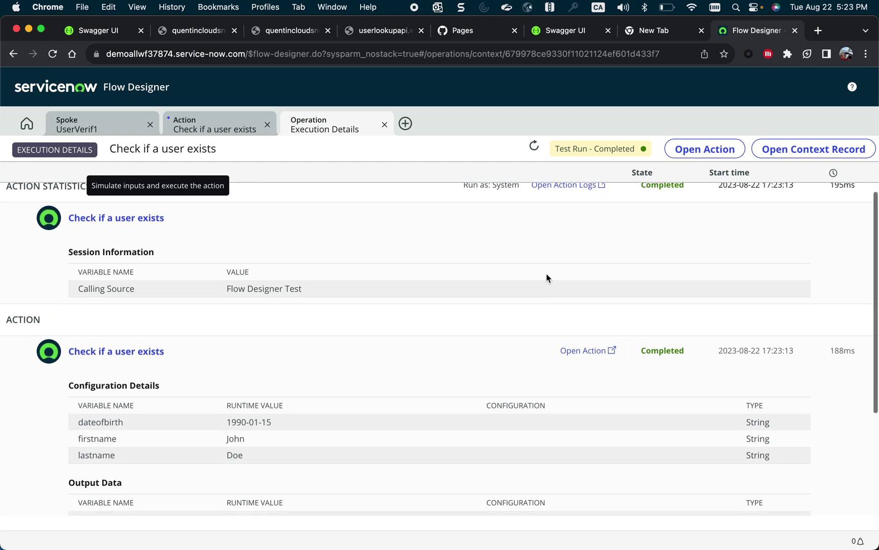
scroll(547, 278, "up", 2)
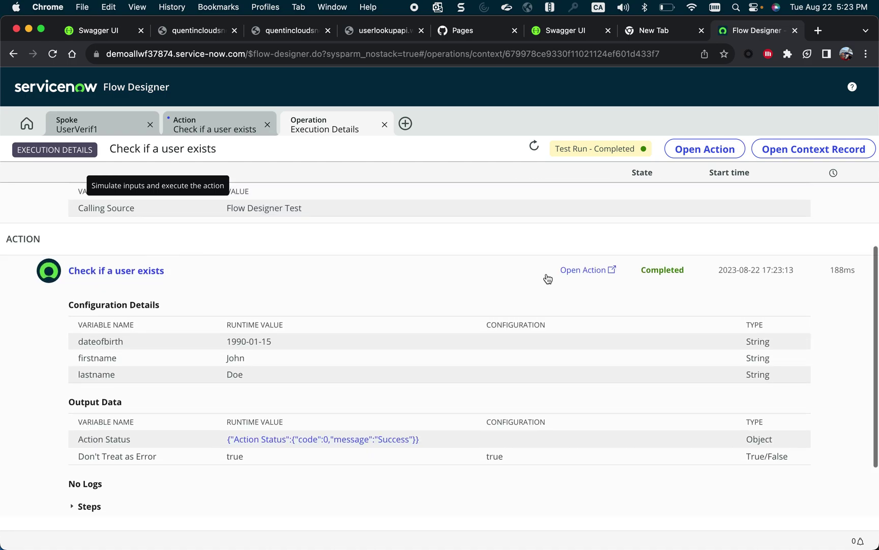
left_click(88, 510)
scroll(88, 511, "down", 10)
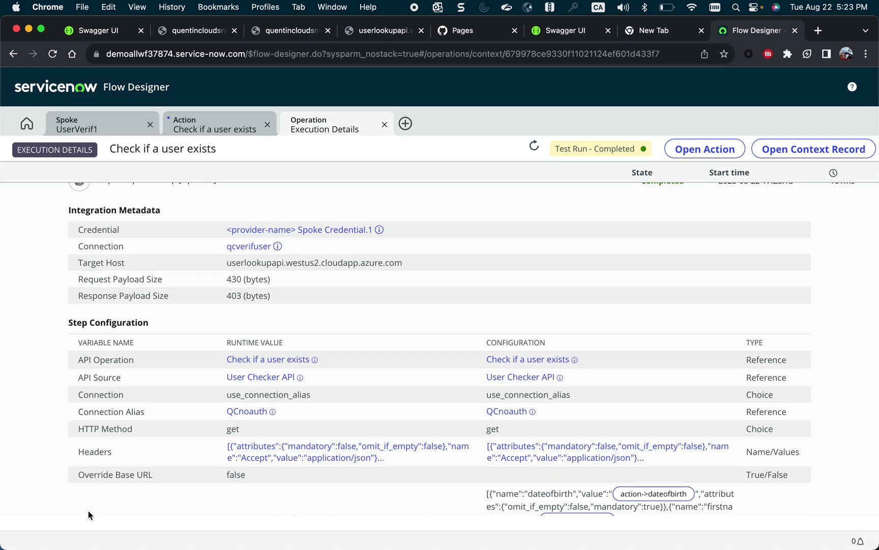
scroll(88, 510, "down", 5)
scroll(88, 510, "down", 3)
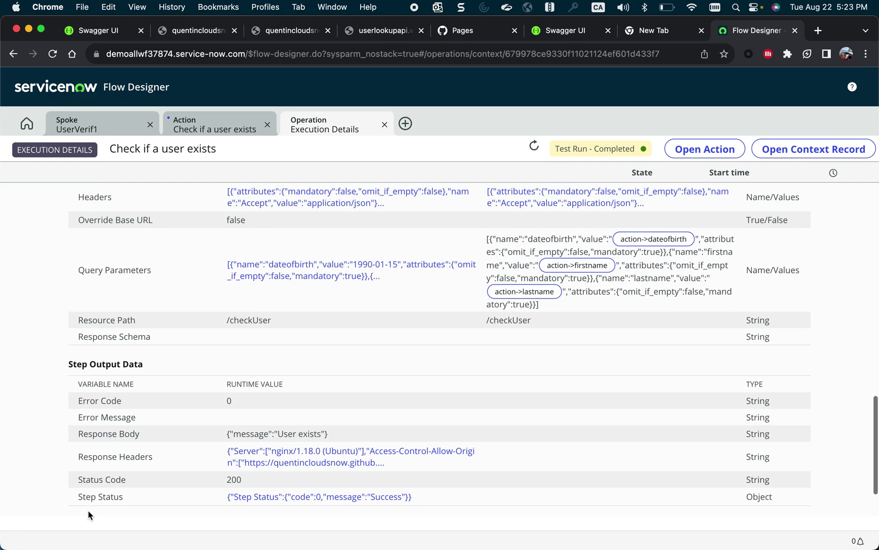
left_click_drag(76, 412, 357, 419)
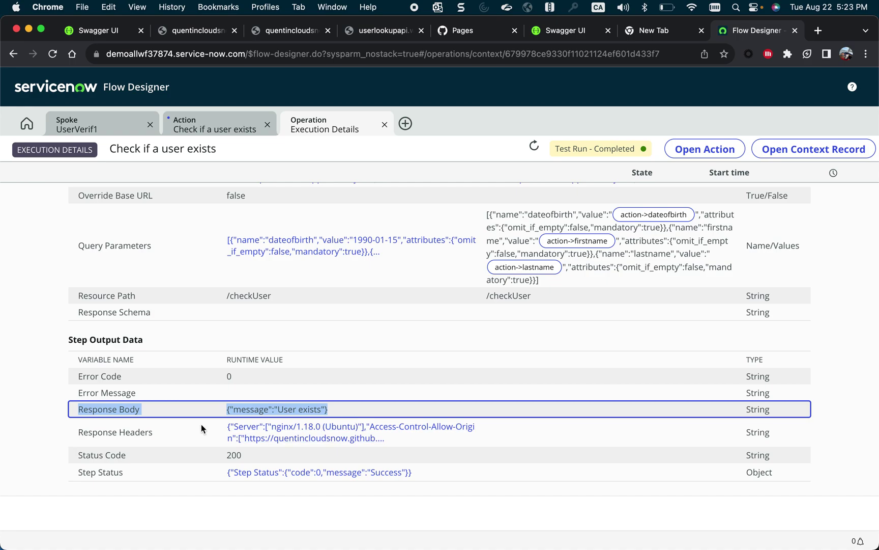
scroll(202, 424, "down", 1)
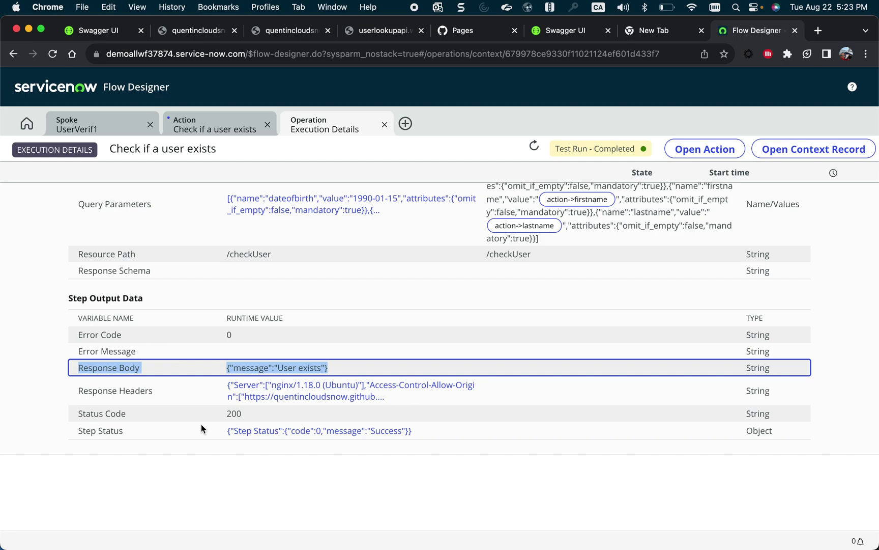
Replace the firstname and lastname test values with a different sample name and rerun the test.
left_click(232, 124)
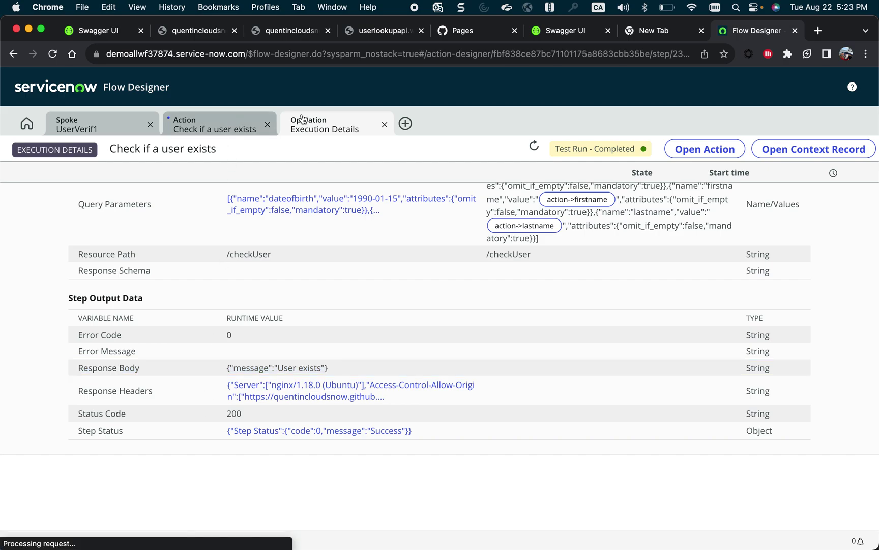
left_click(413, 222)
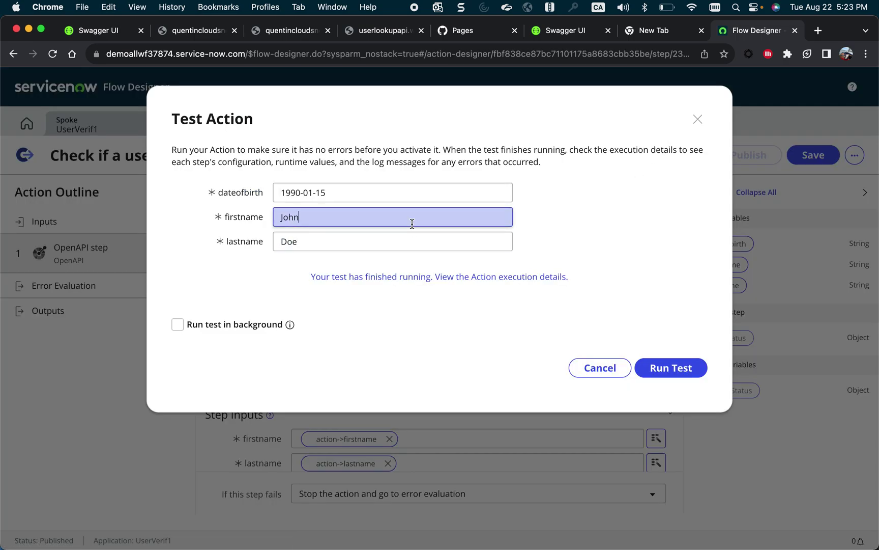
key("super+a")
key("BackSpace")
left_click(282, 241)
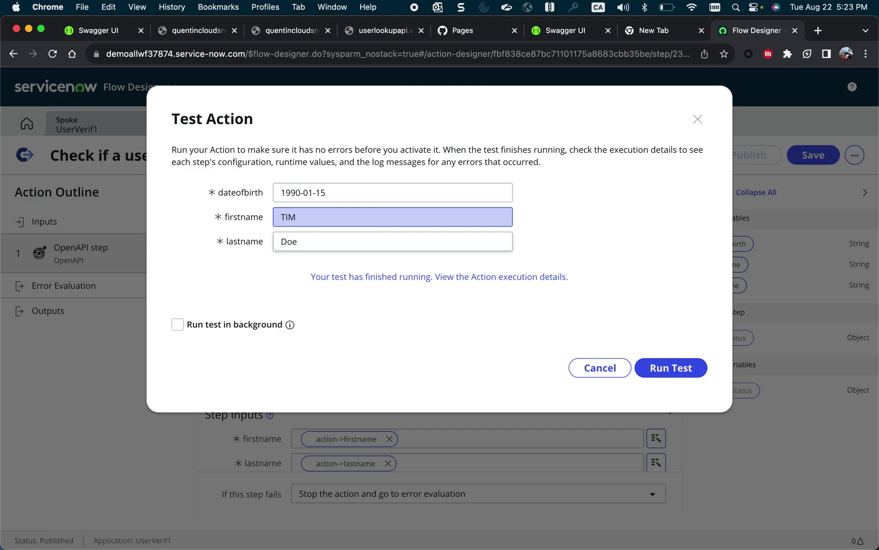
key("super+a")
key("BackSpace")
left_click(655, 369)
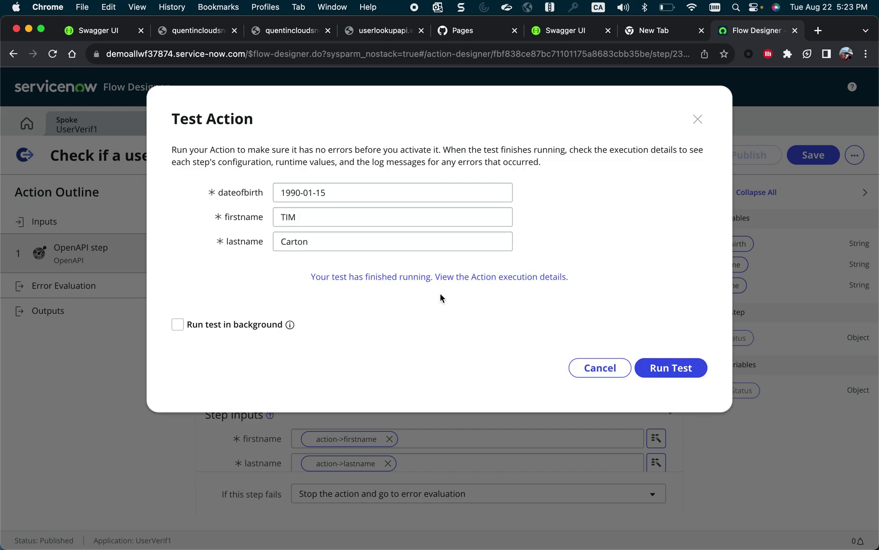
Open the new run's step details, showing Status Code 404 and 'User does not exist'.
left_click(444, 279)
scroll(276, 379, "down", 5)
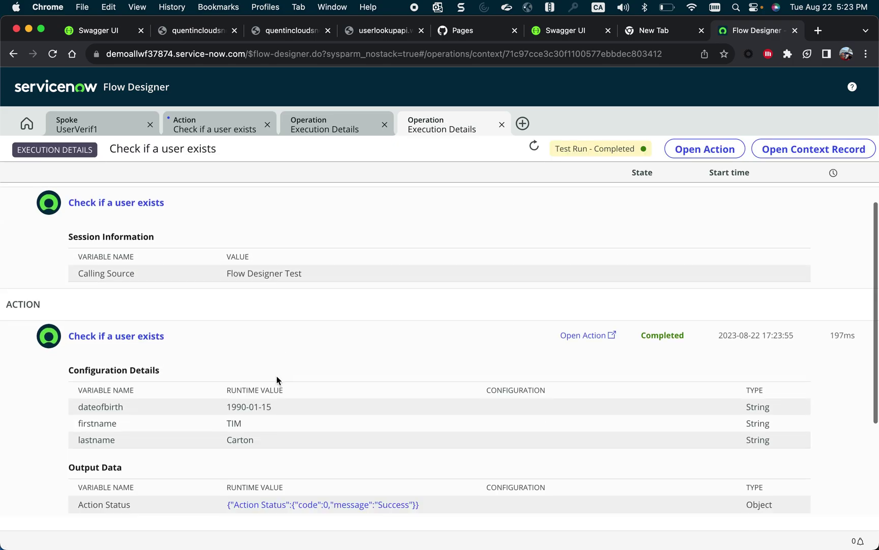
left_click(105, 437)
scroll(101, 435, "down", 10)
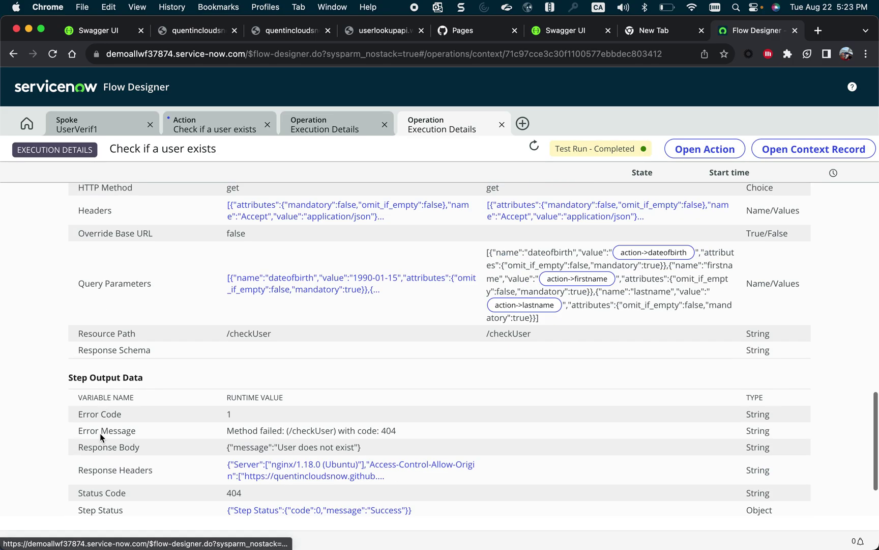
left_click_drag(379, 367, 224, 368)
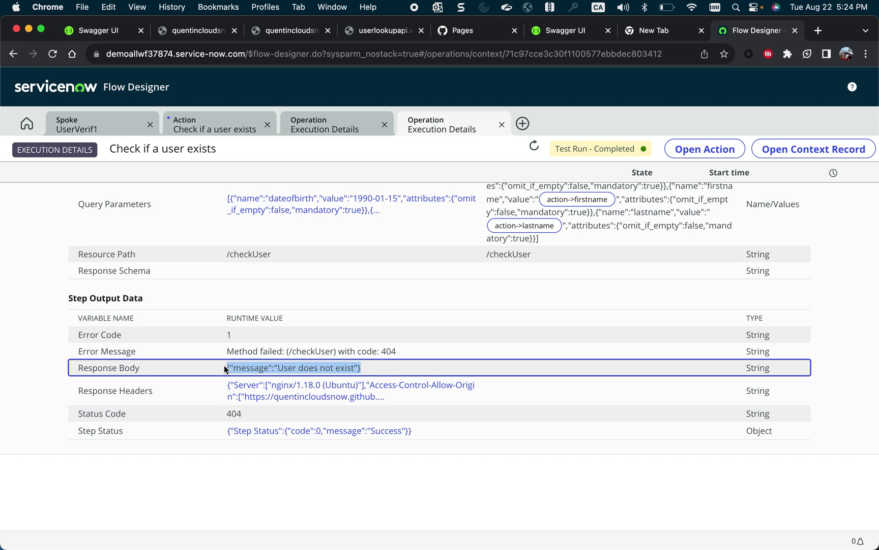
scroll(373, 221, "up", 10)
Close the test dialog and create a new subflow named 'Demo Spoke Generato'.
left_click(234, 131)
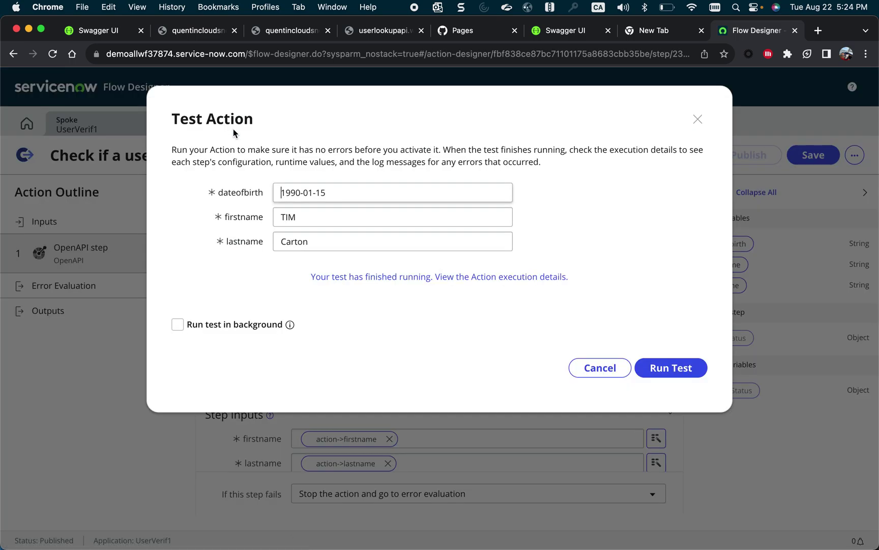
left_click(696, 120)
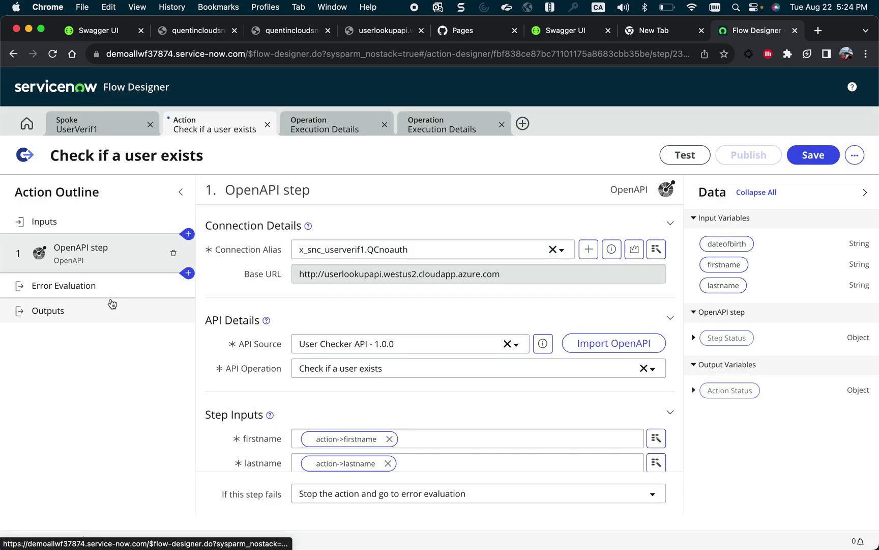
left_click(522, 124)
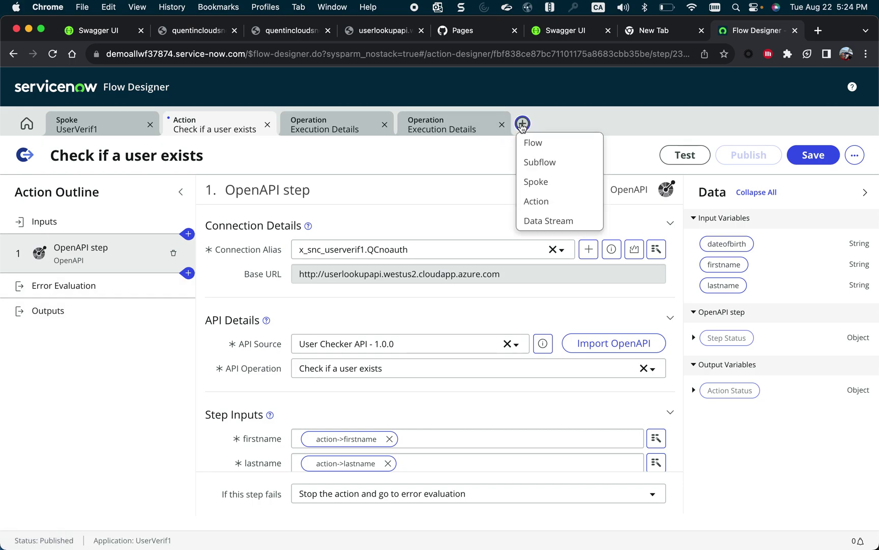
left_click(541, 162)
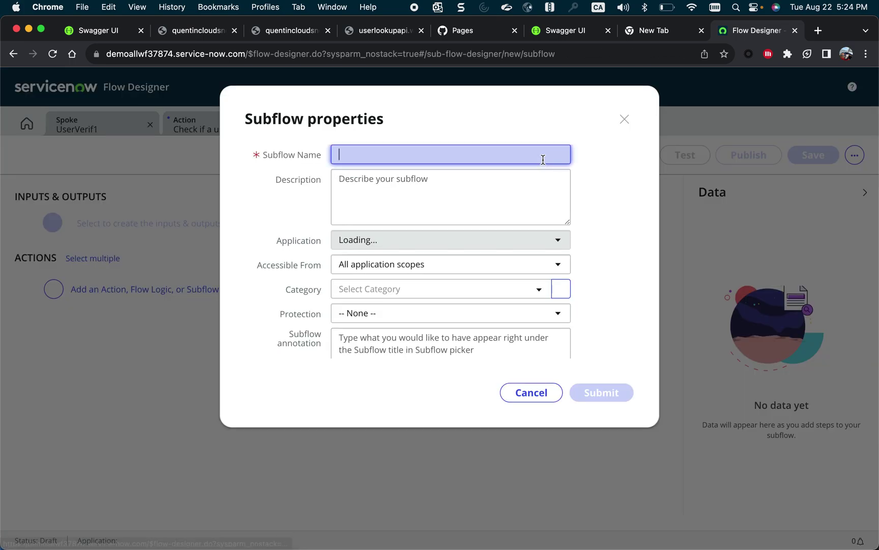
left_click(465, 153)
type("Demo")
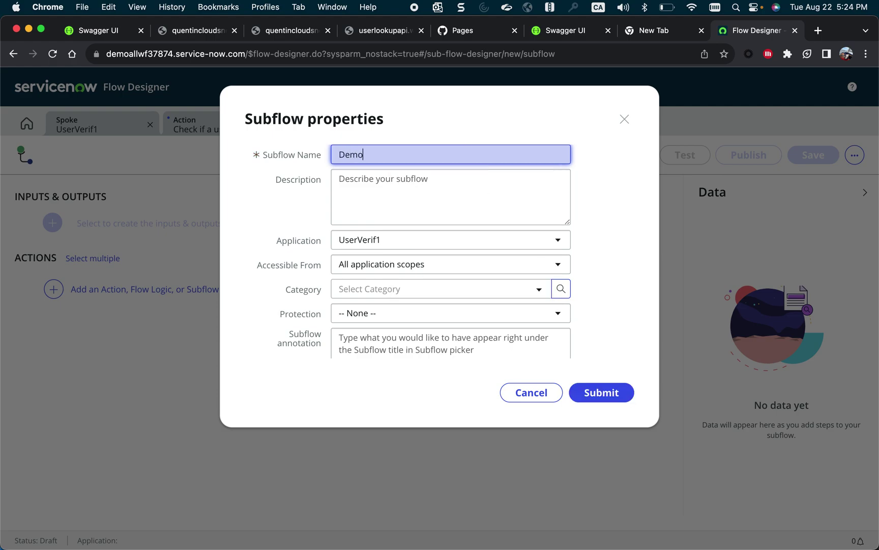
type(" Spoke Generato")
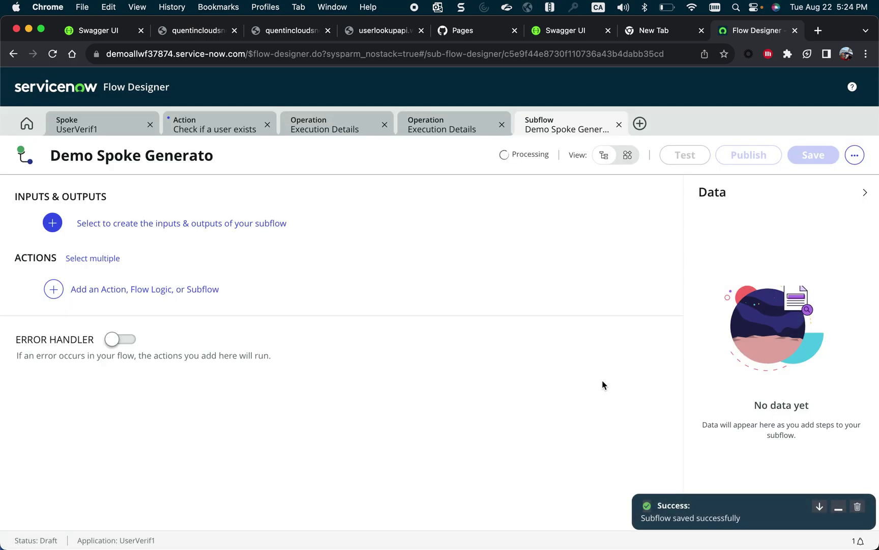
left_click(157, 289)
Add the UserVerif1 spoke action 'Check if a user exists' as step 1, found by searching 'check if'.
left_click(115, 291)
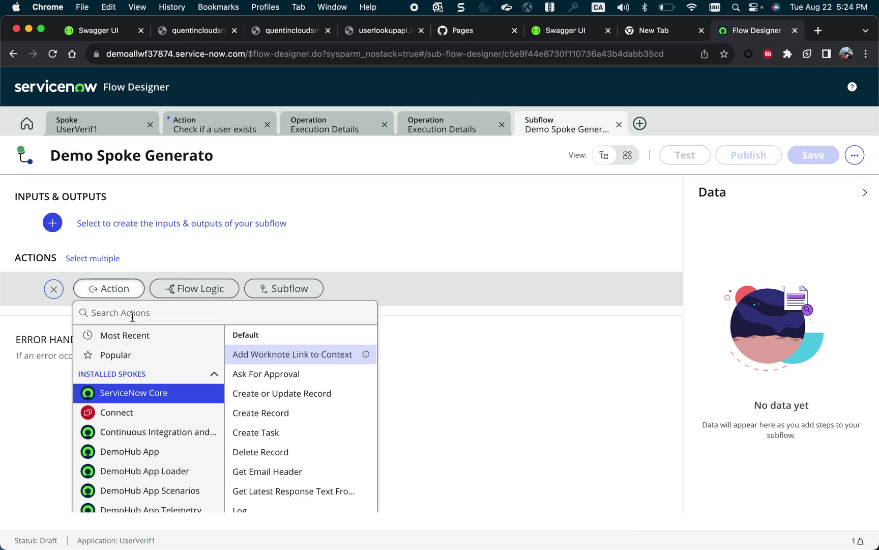
left_click(130, 335)
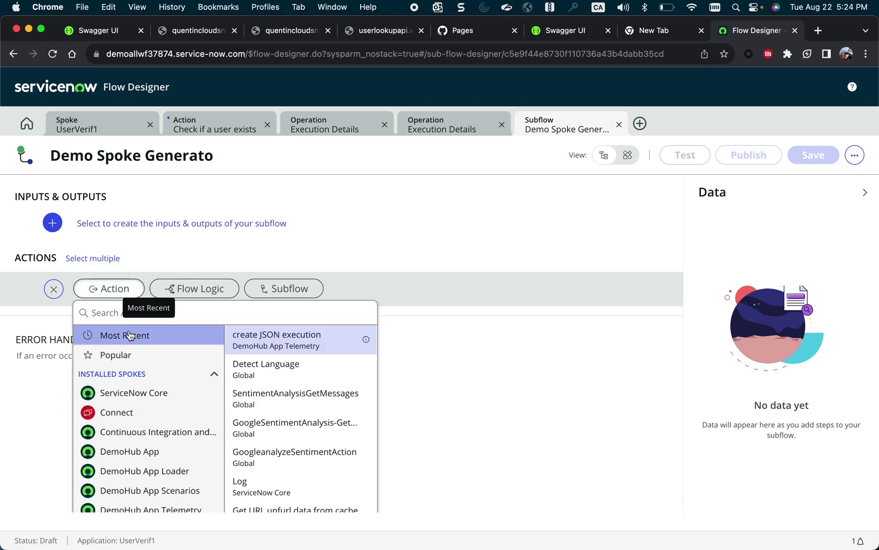
left_click(134, 312)
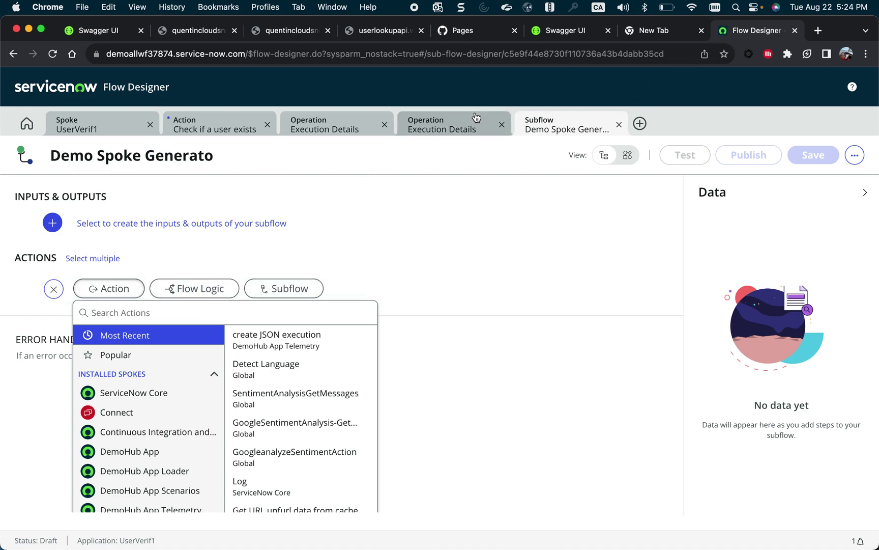
type("check")
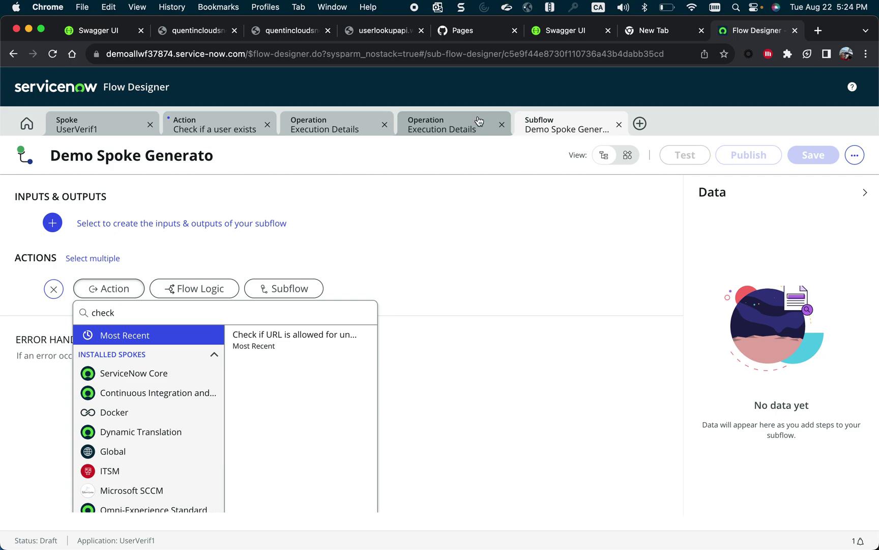
type(" if")
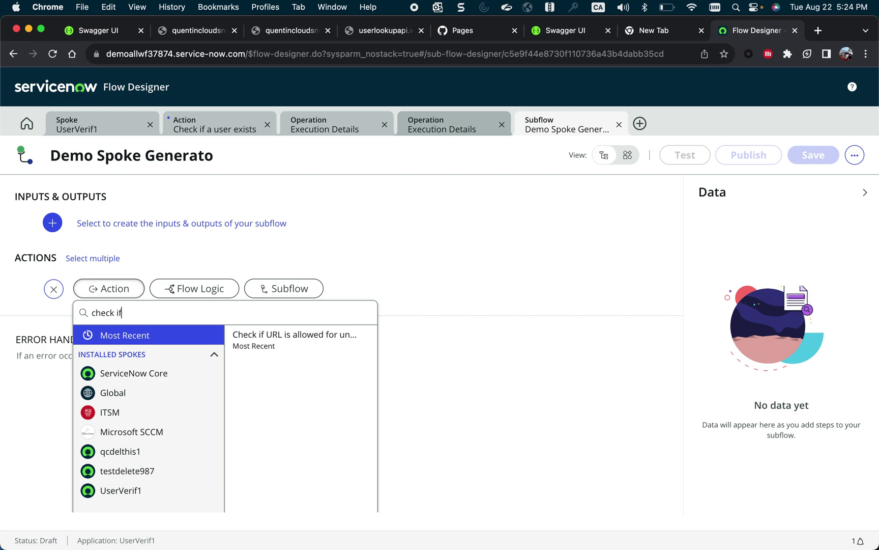
left_click(144, 491)
left_click(294, 358)
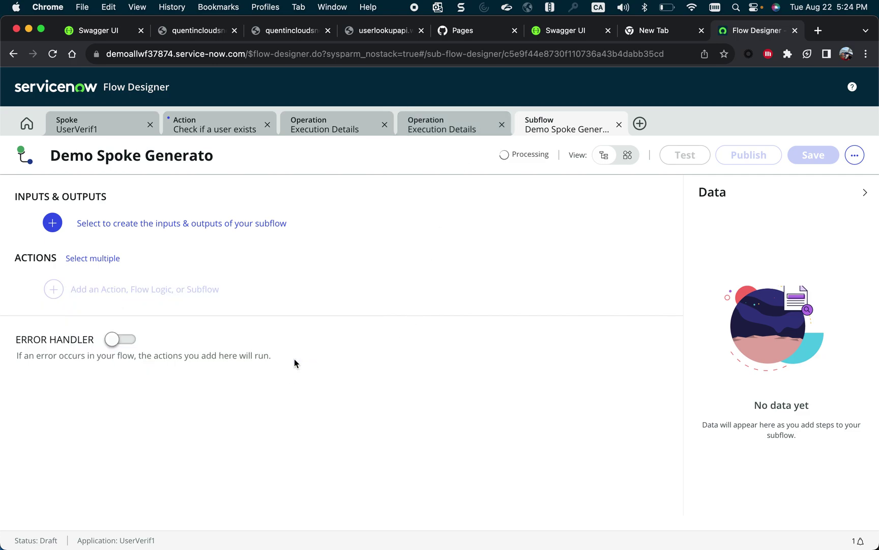
left_click(275, 353)
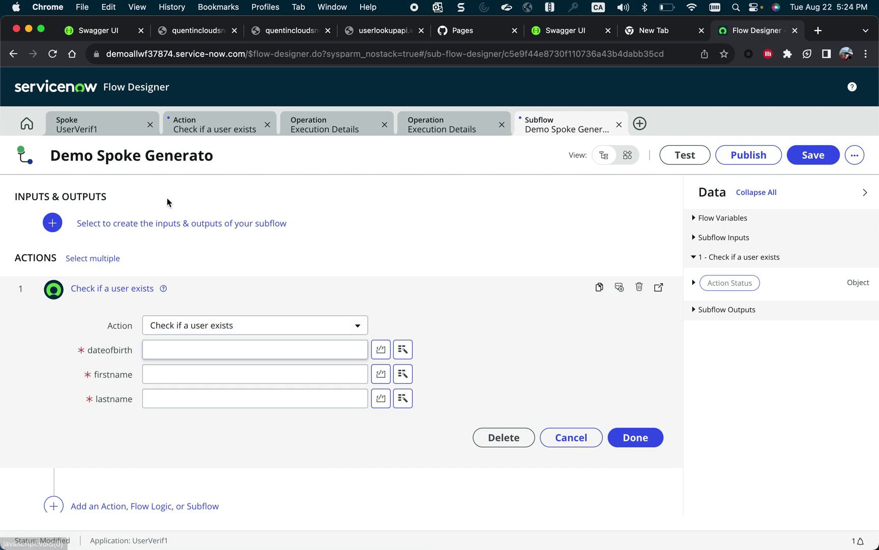